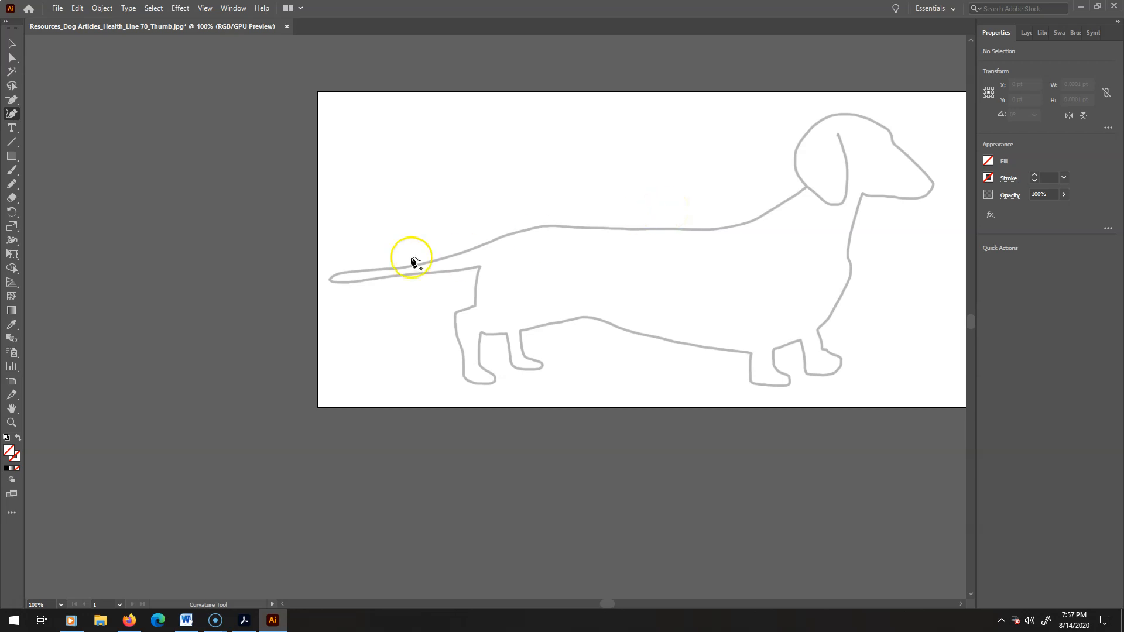
click(12, 184)
mouse_move(511, 183)
mouse_down()
mouse_move(555, 138)
mouse_move(615, 245)
mouse_up()
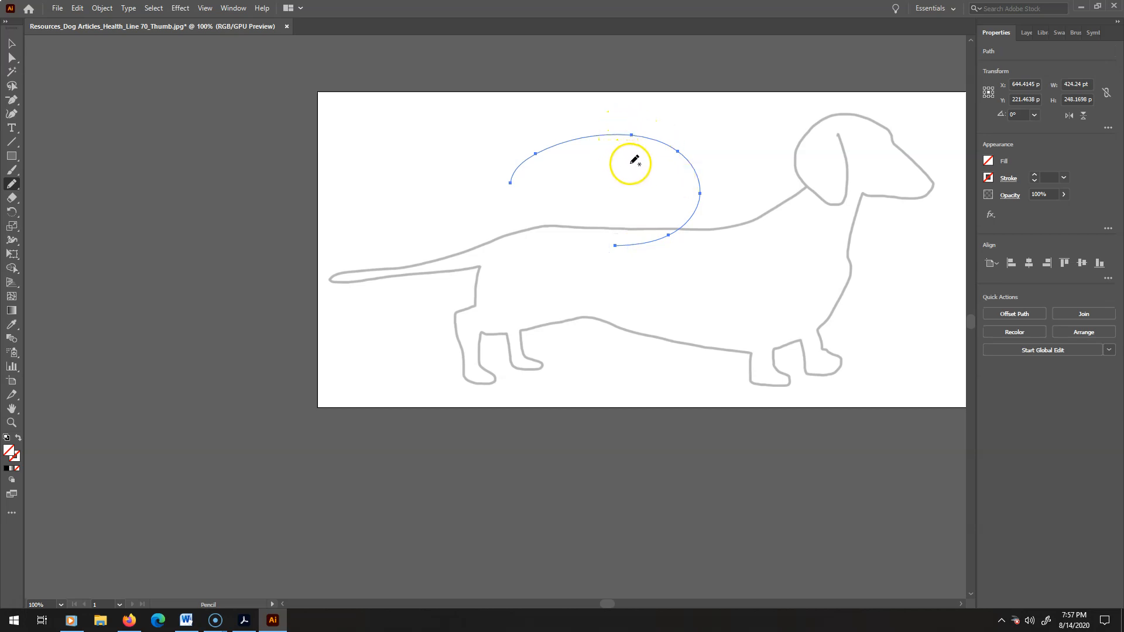
key(Delete)
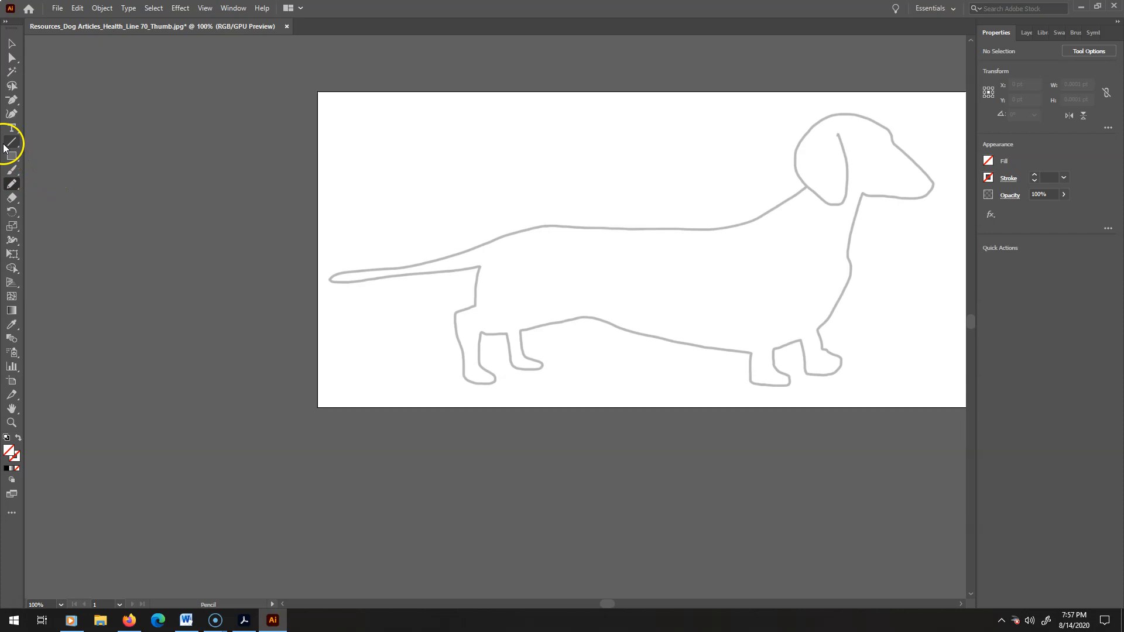
click(12, 115)
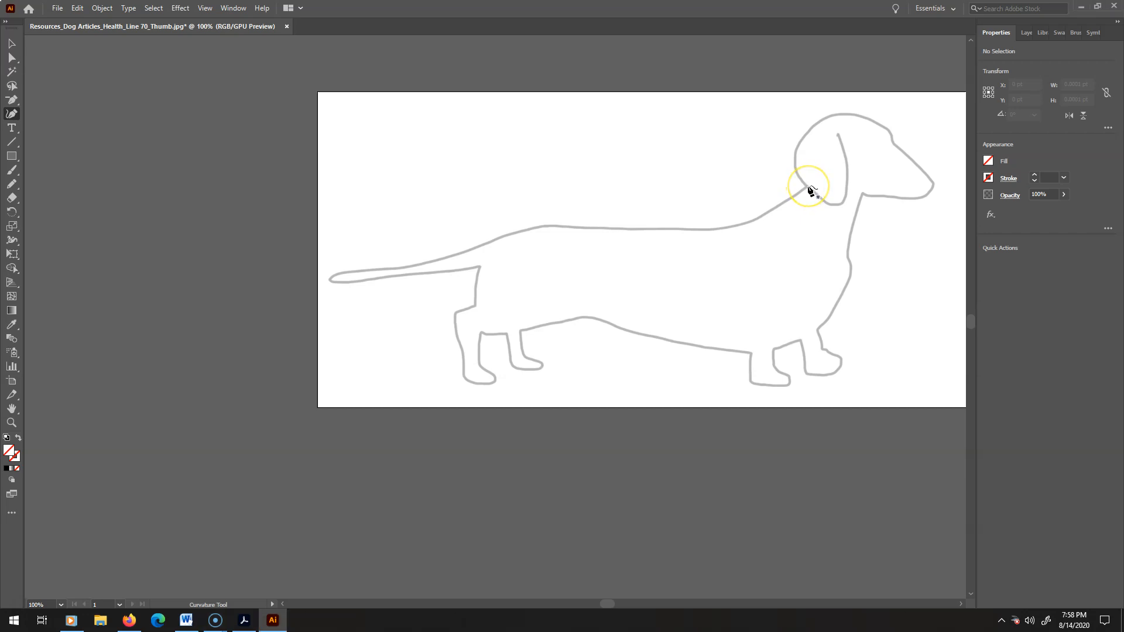
click(667, 231)
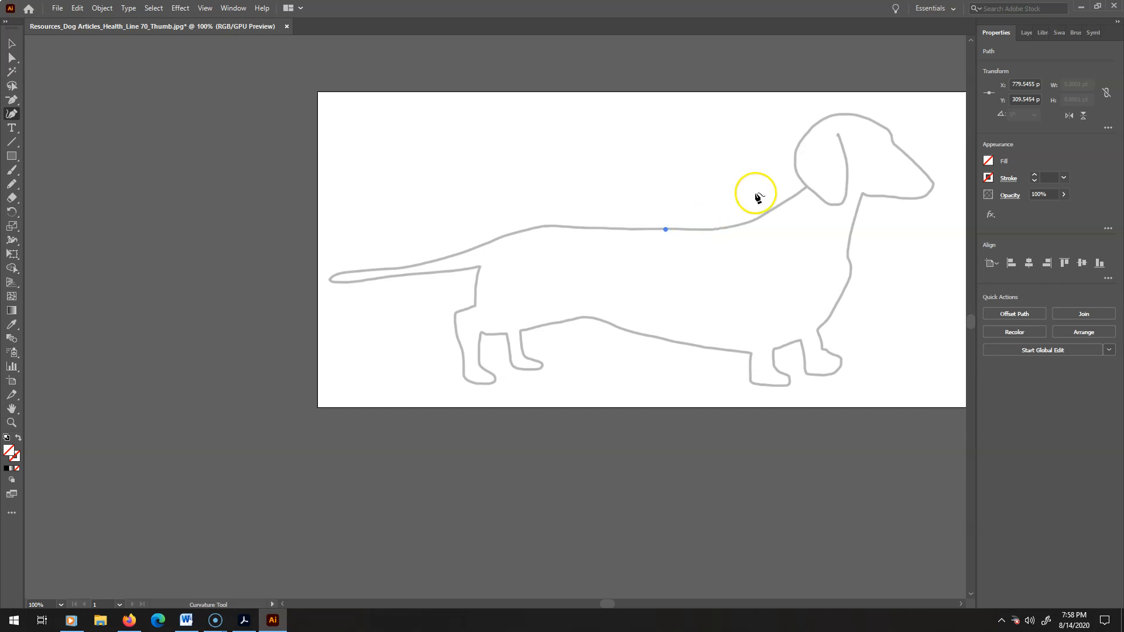
key(ctrl)
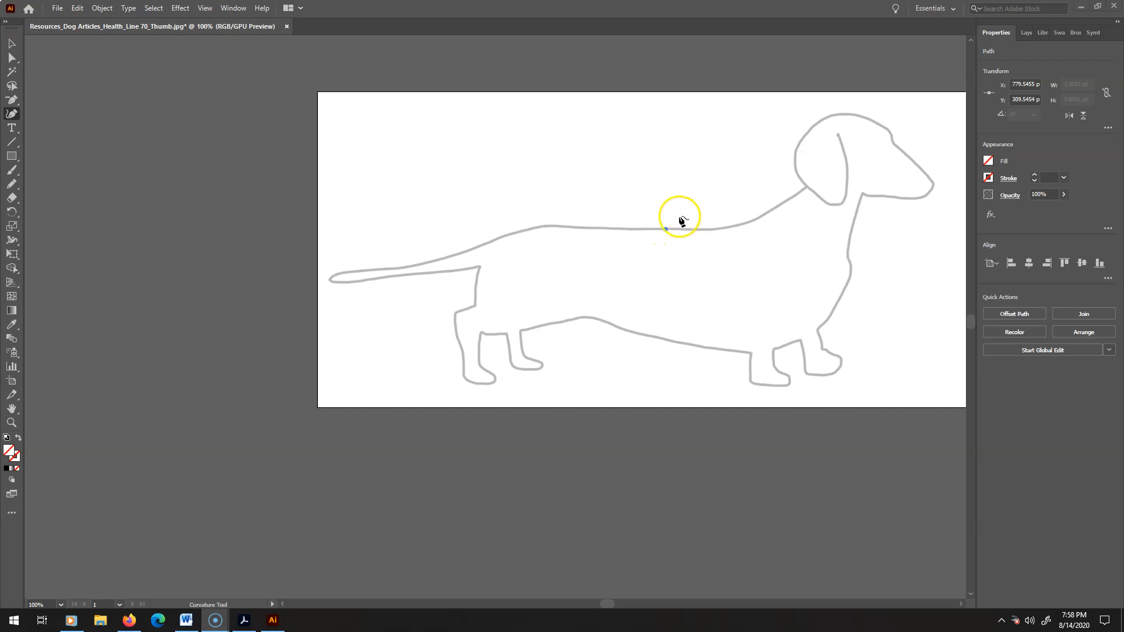
key(ctrl)
click(11, 42)
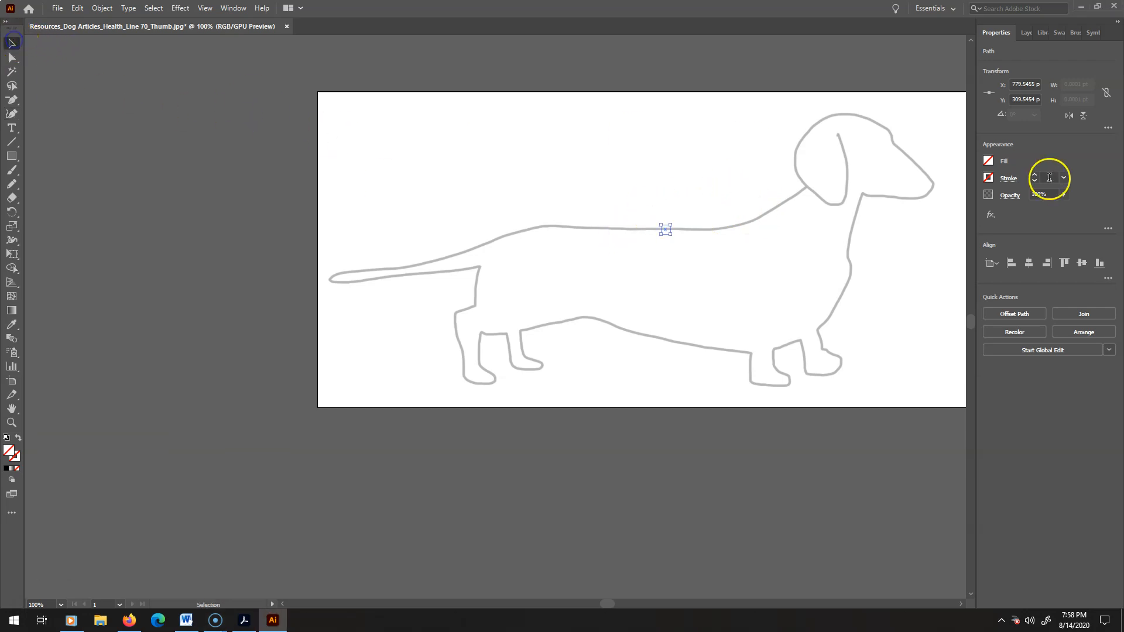
click(675, 224)
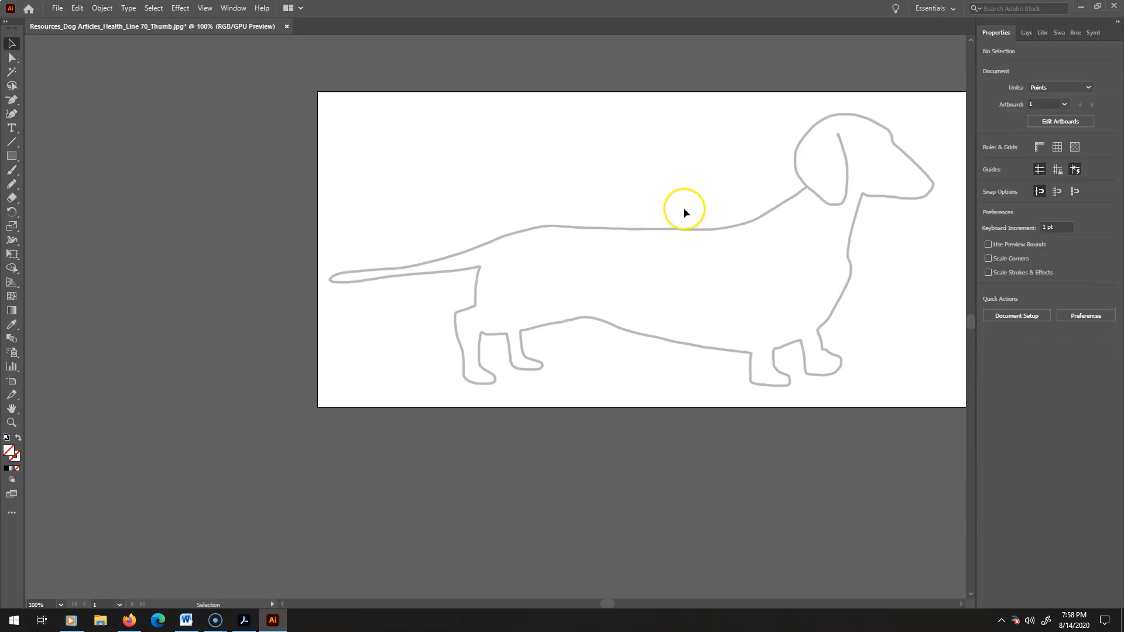
Trace the dog's back with the Curvature tool, from the base of the neck to the start of the tail.
click(12, 114)
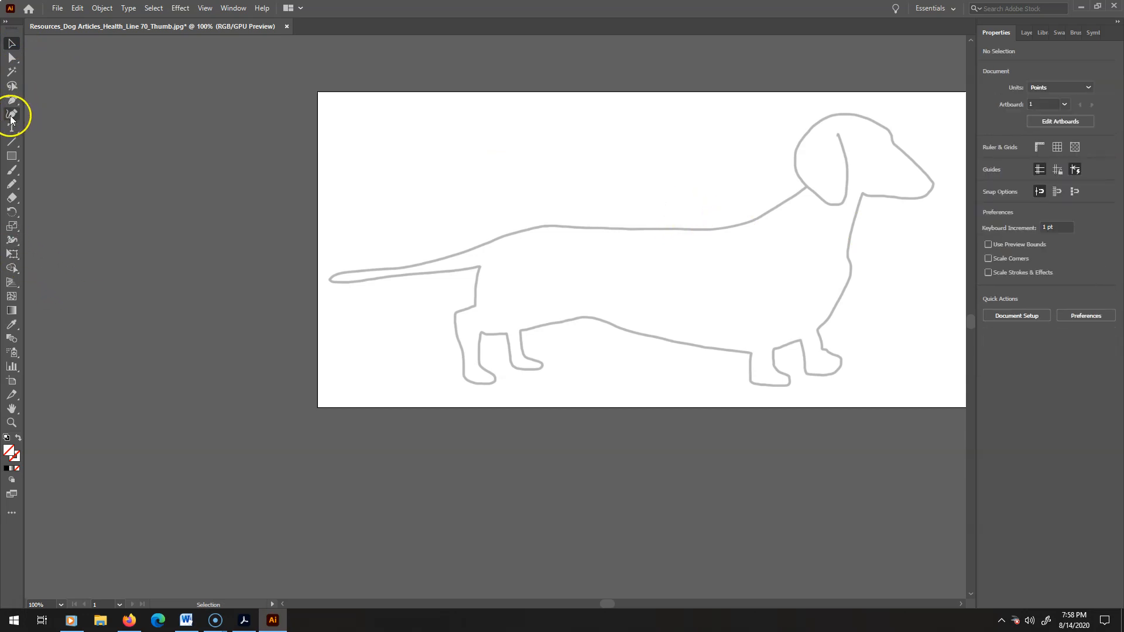
click(806, 185)
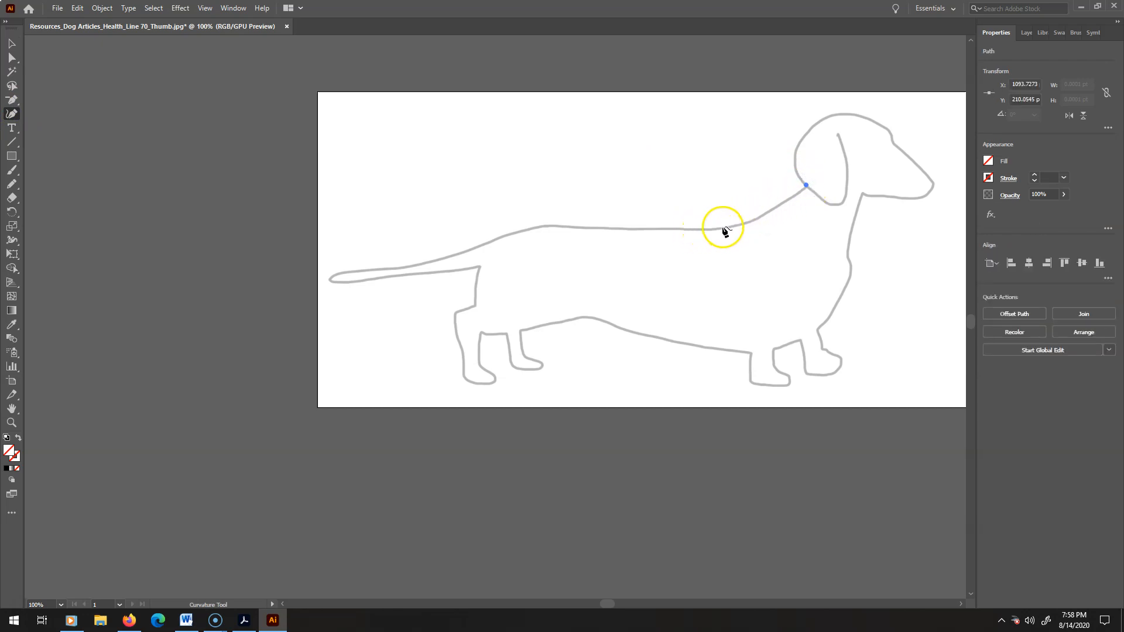
click(719, 227)
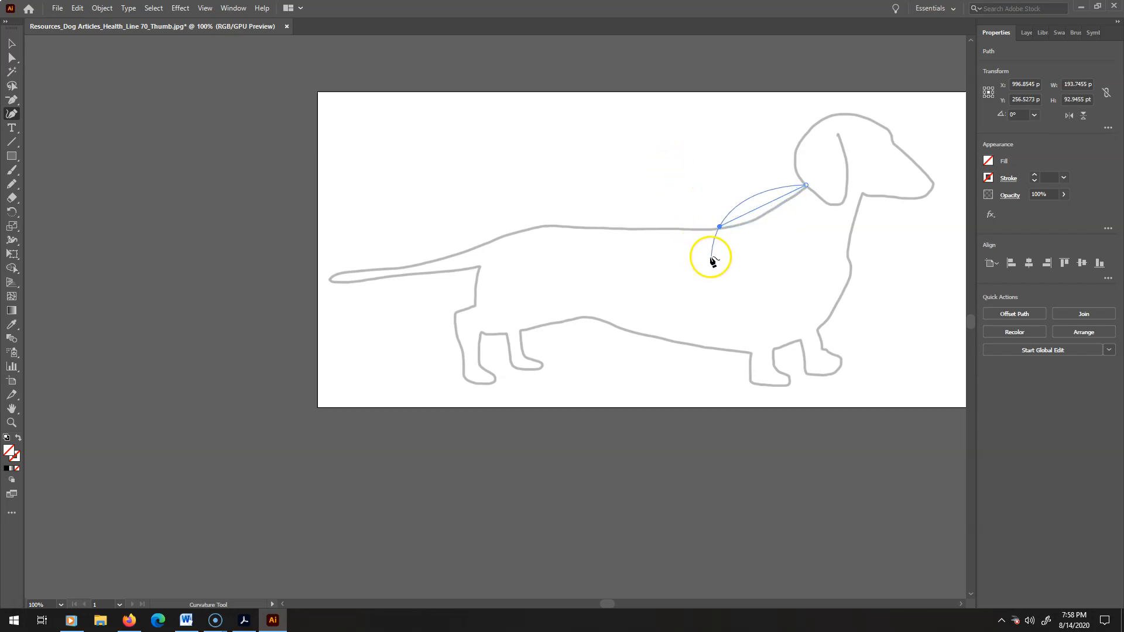
click(660, 230)
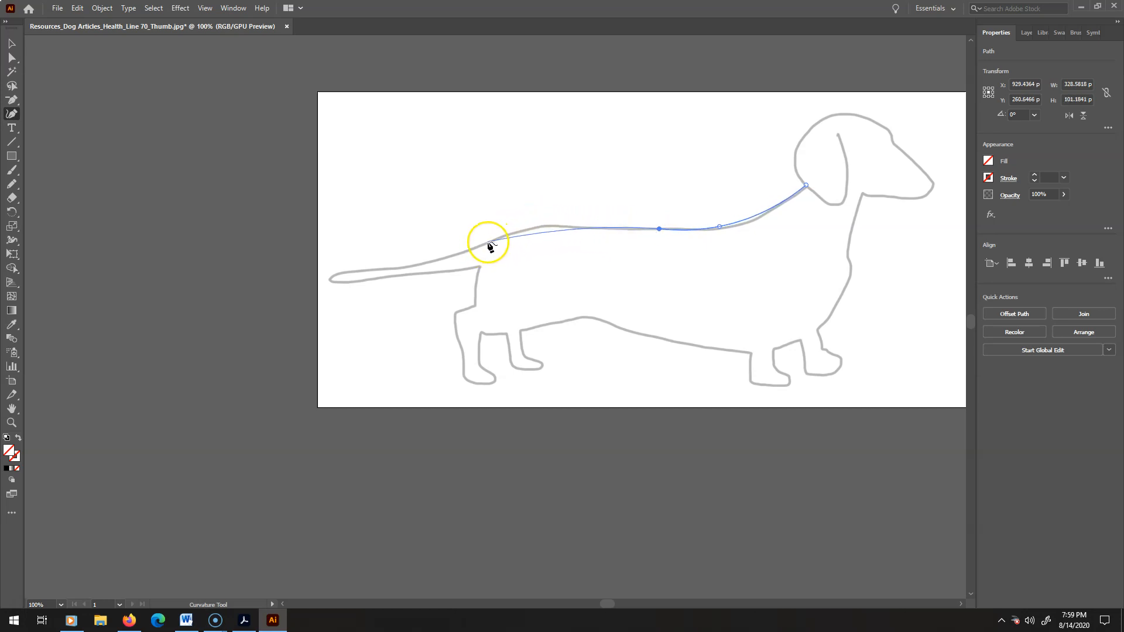
click(535, 227)
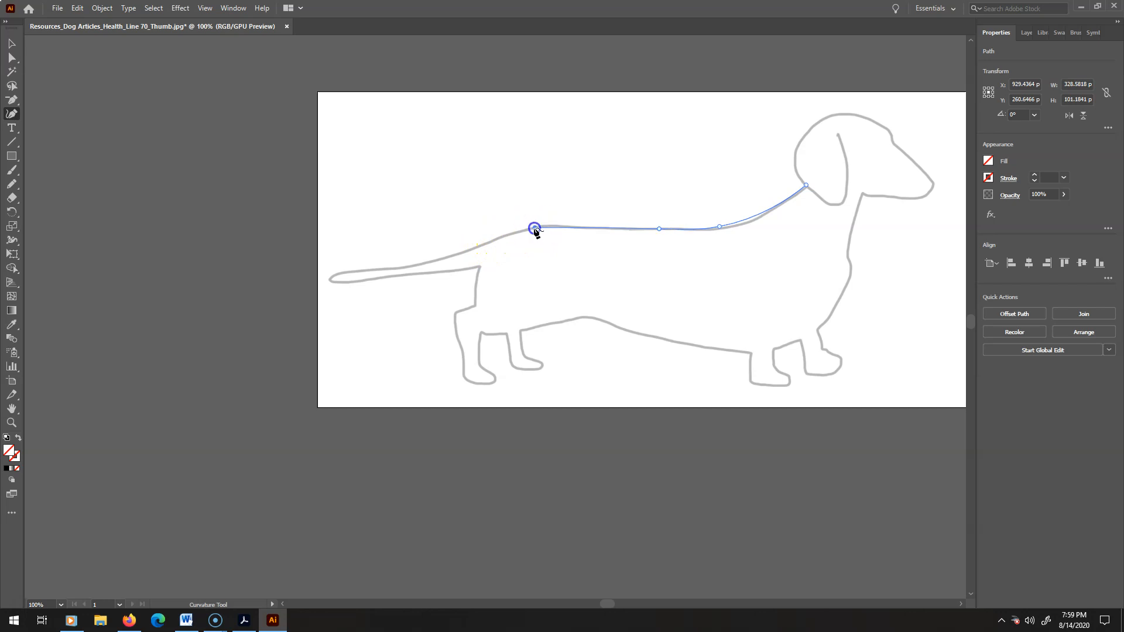
click(472, 249)
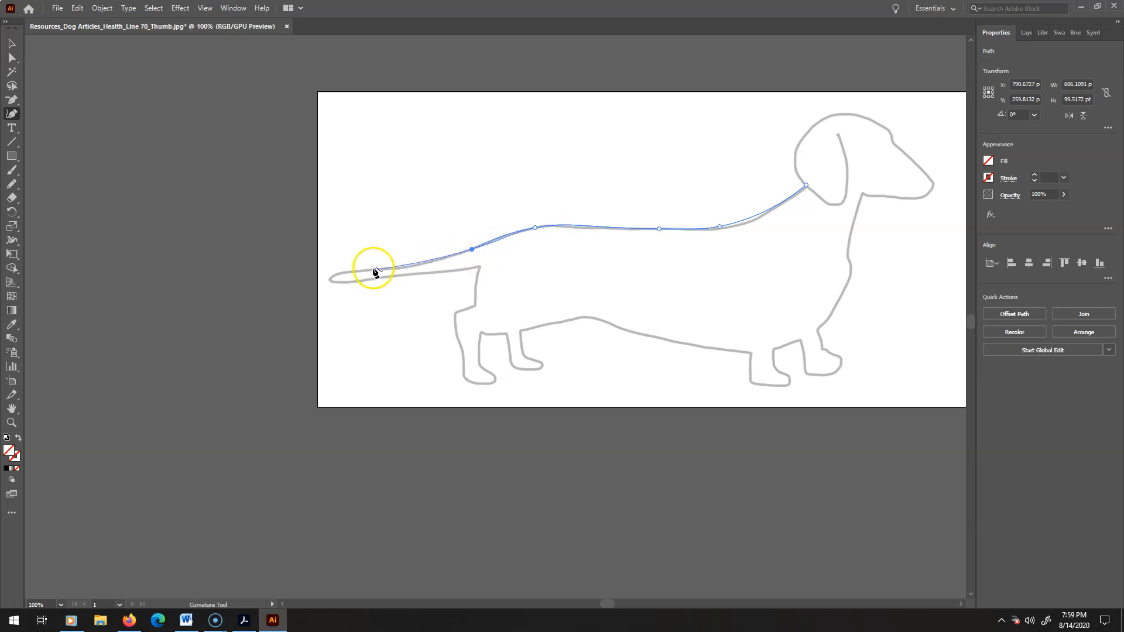
Continue the path around the tail tip and along the tail's underside to the rump.
click(334, 274)
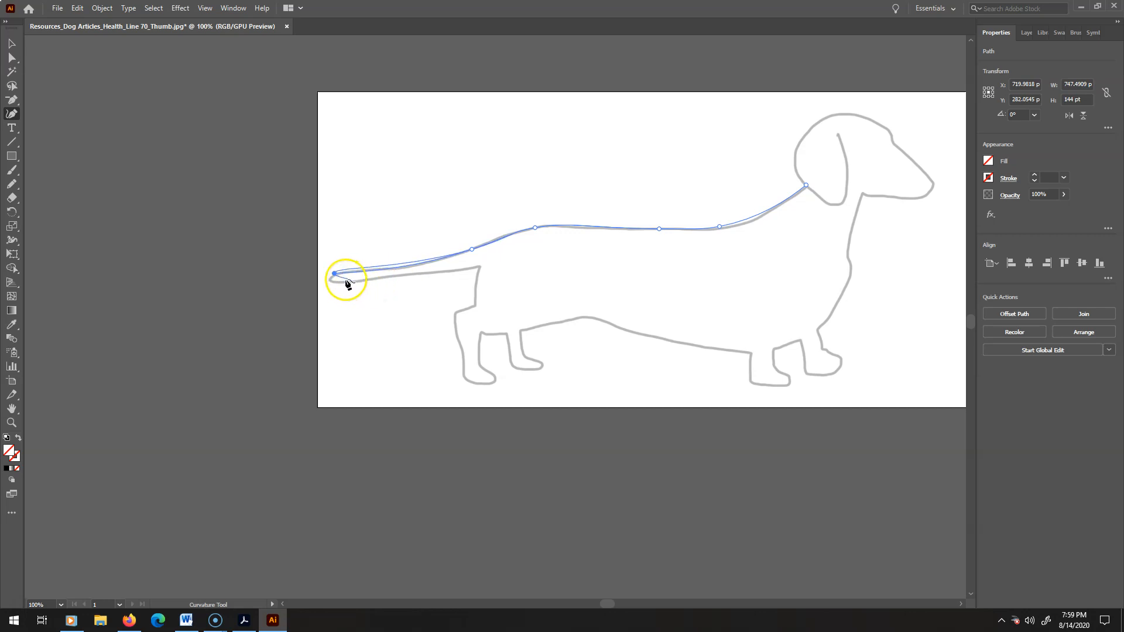
click(350, 281)
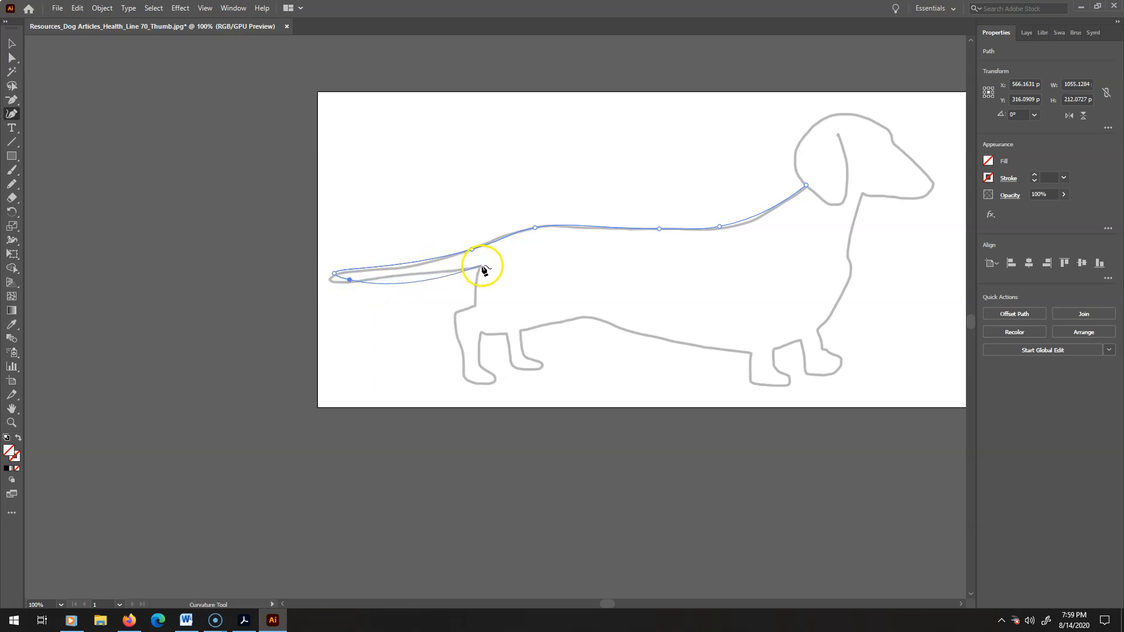
click(482, 265)
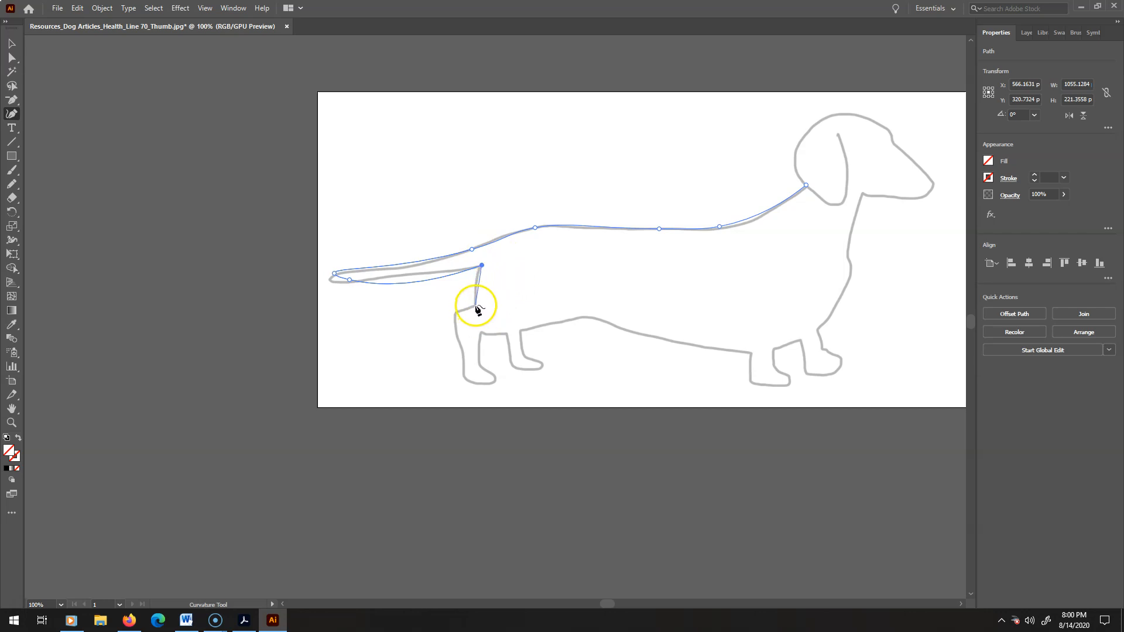
Trace down the rump to the back of the hind leg and make the bend there a corner point.
click(478, 302)
click(457, 311)
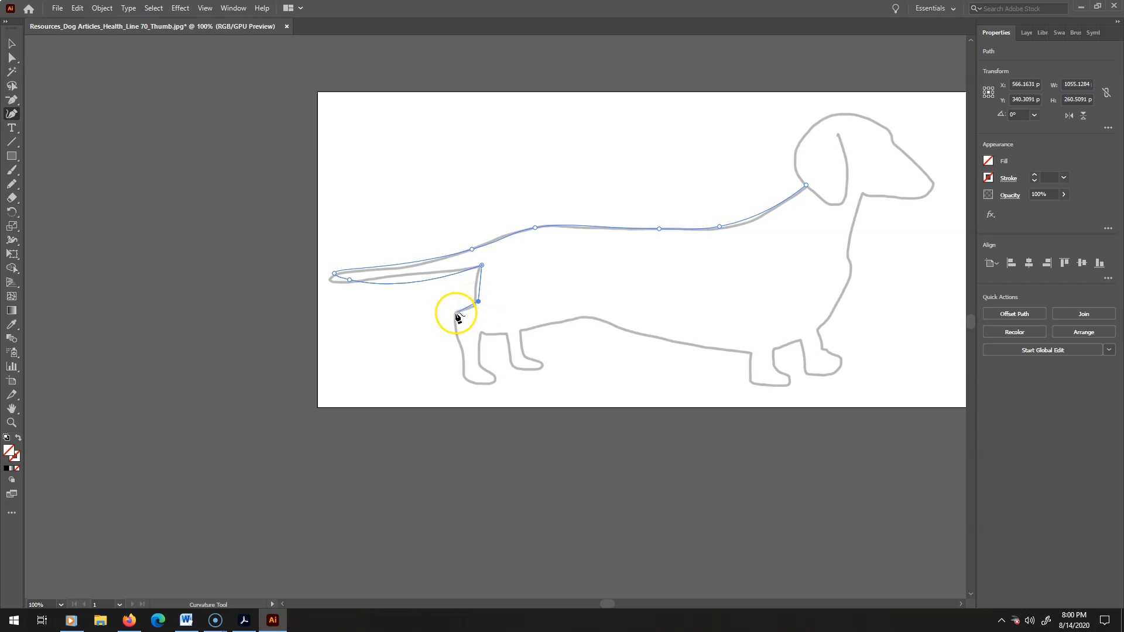
click(462, 341)
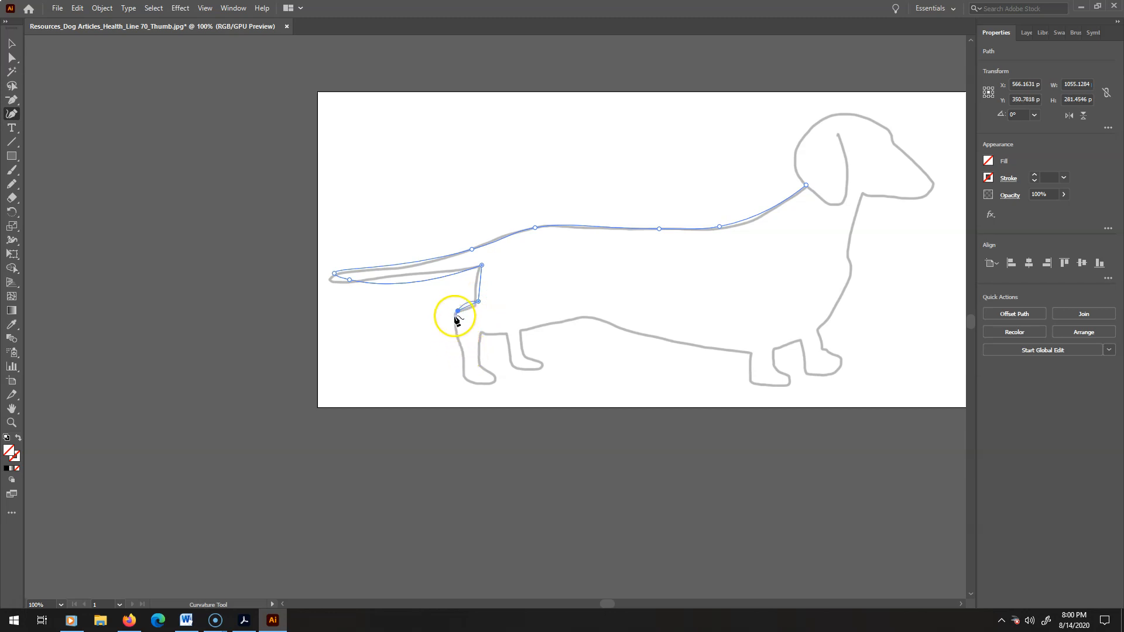
click(458, 312)
click(458, 311)
click(458, 311)
Extend the path down the back edge of the rear hind leg and make the heel a corner point.
click(464, 344)
drag(464, 346, 465, 377)
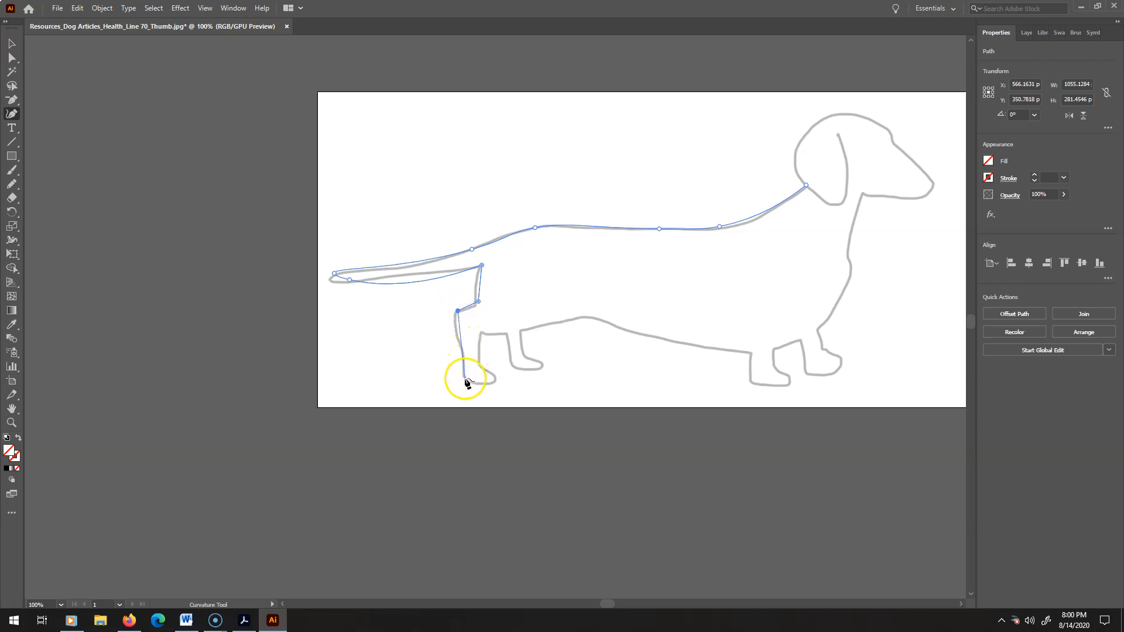
click(494, 386)
double_click(467, 377)
double_click(469, 376)
click(469, 377)
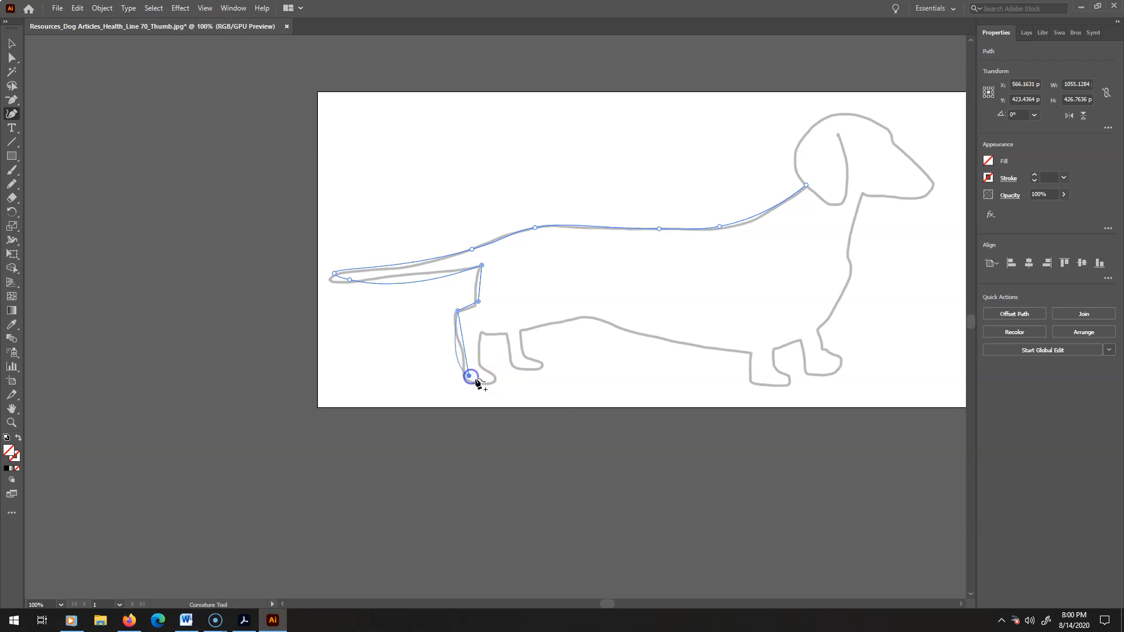
click(470, 376)
Trace the rear hind paw and the leg's front edge up to the belly.
click(480, 365)
click(482, 332)
click(484, 332)
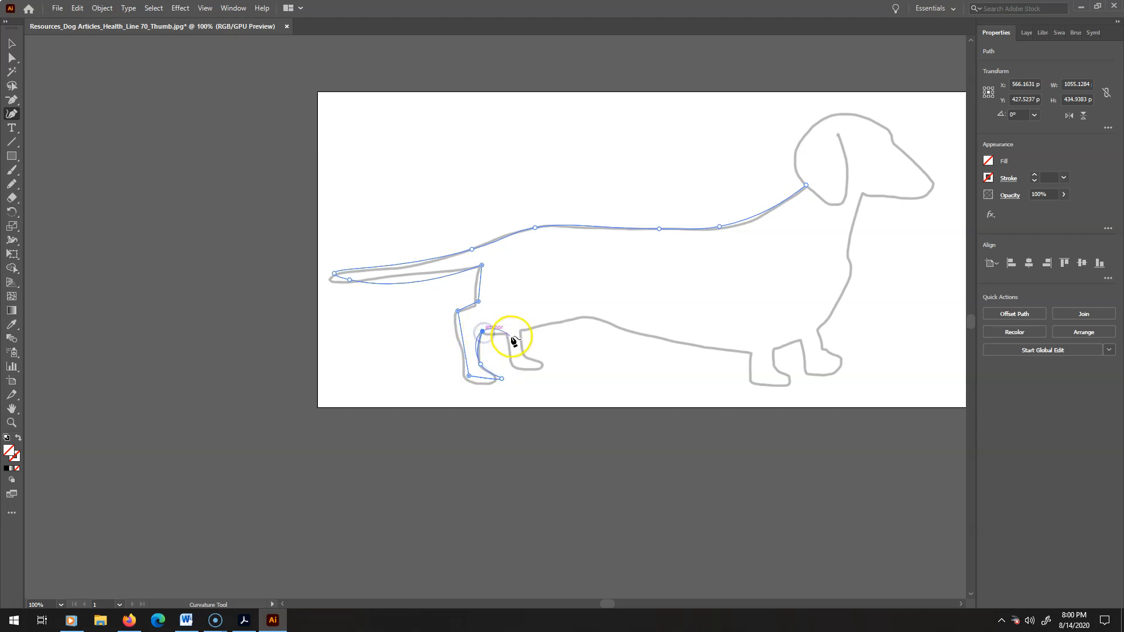
click(484, 333)
click(486, 332)
Make the top of the rear hind leg's front edge a corner and extend the path straight to the second hind leg.
key(v)
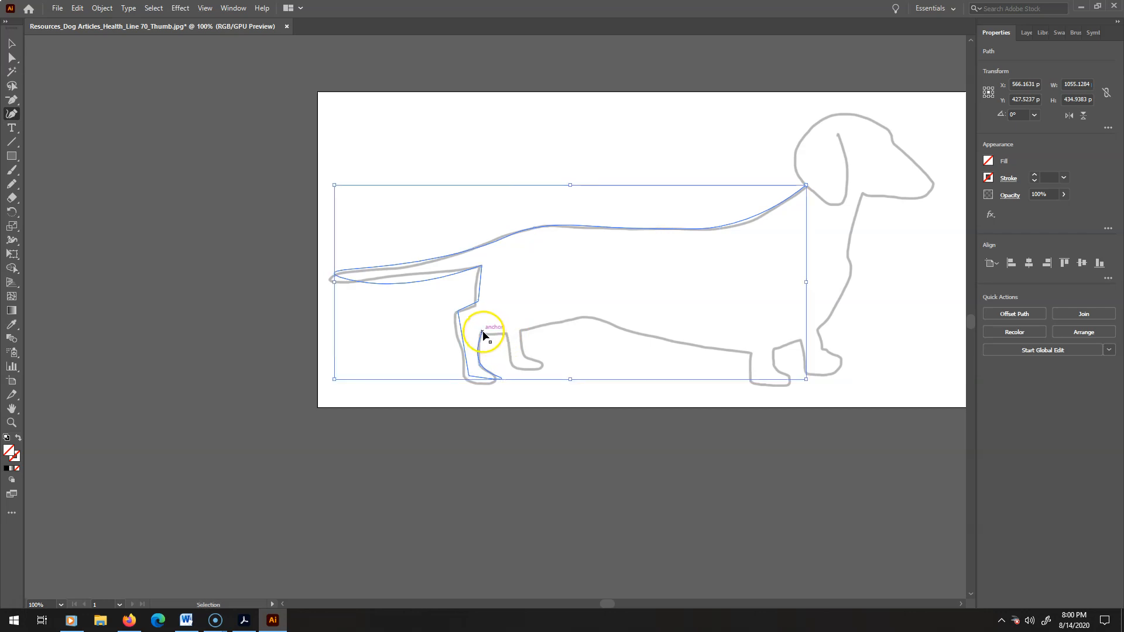
key(ctrl)
click(483, 332)
alt+click(483, 332)
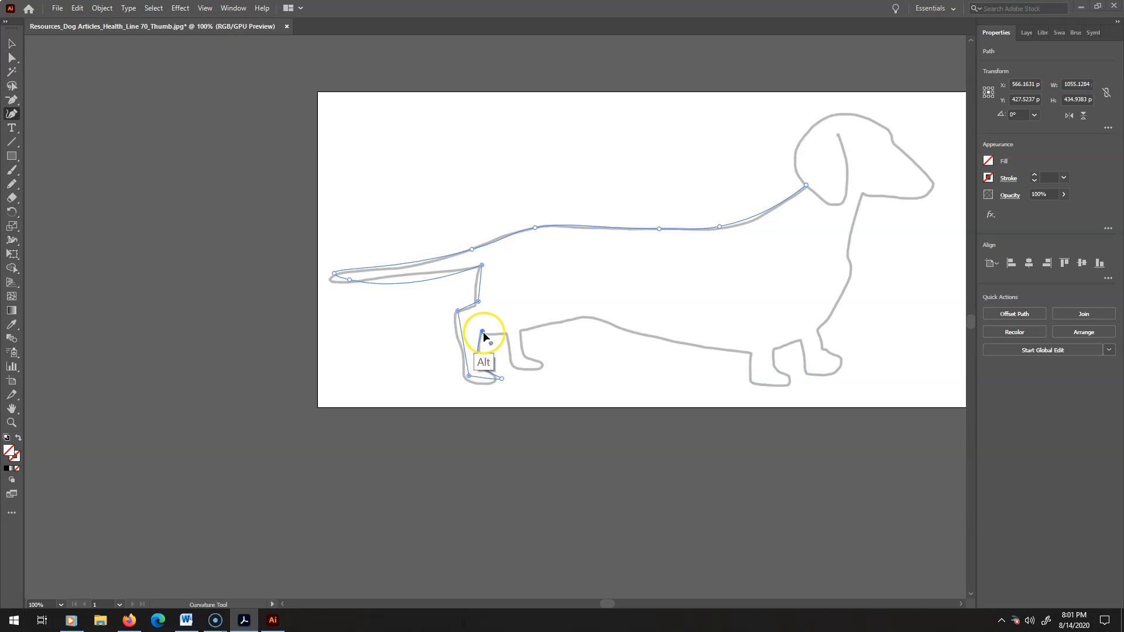
alt+click(484, 333)
click(506, 334)
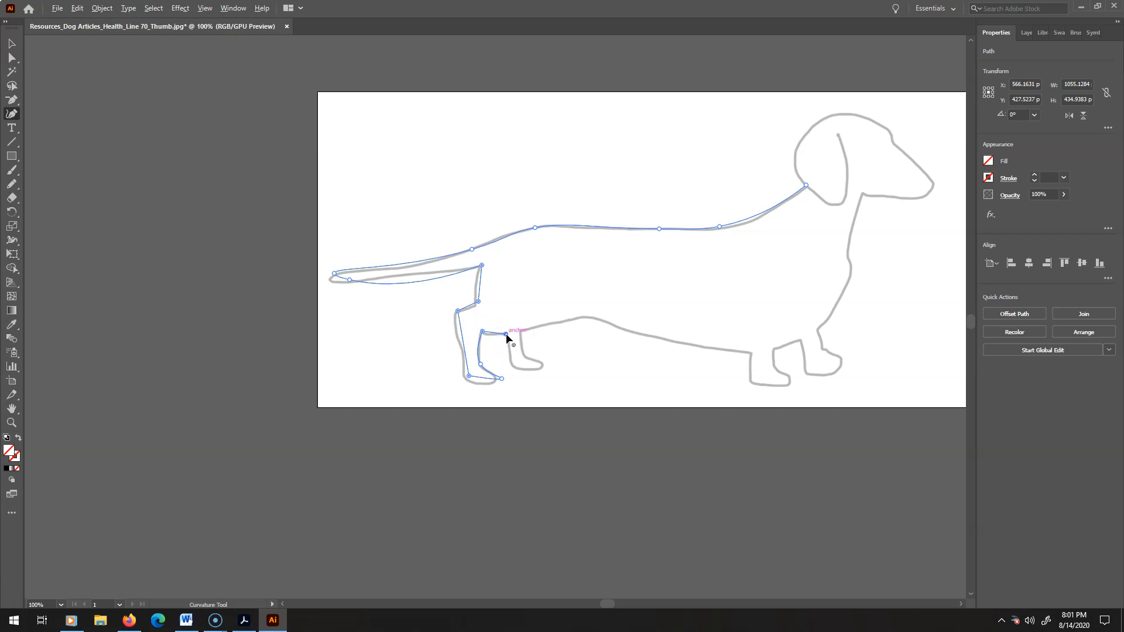
Trace down the second hind leg and around its paw, with a corner point at the heel.
click(513, 368)
click(514, 369)
click(514, 369)
click(515, 369)
click(547, 366)
Trace the belly to the first front leg, make a corner point there, and continue down to the front heel.
click(590, 317)
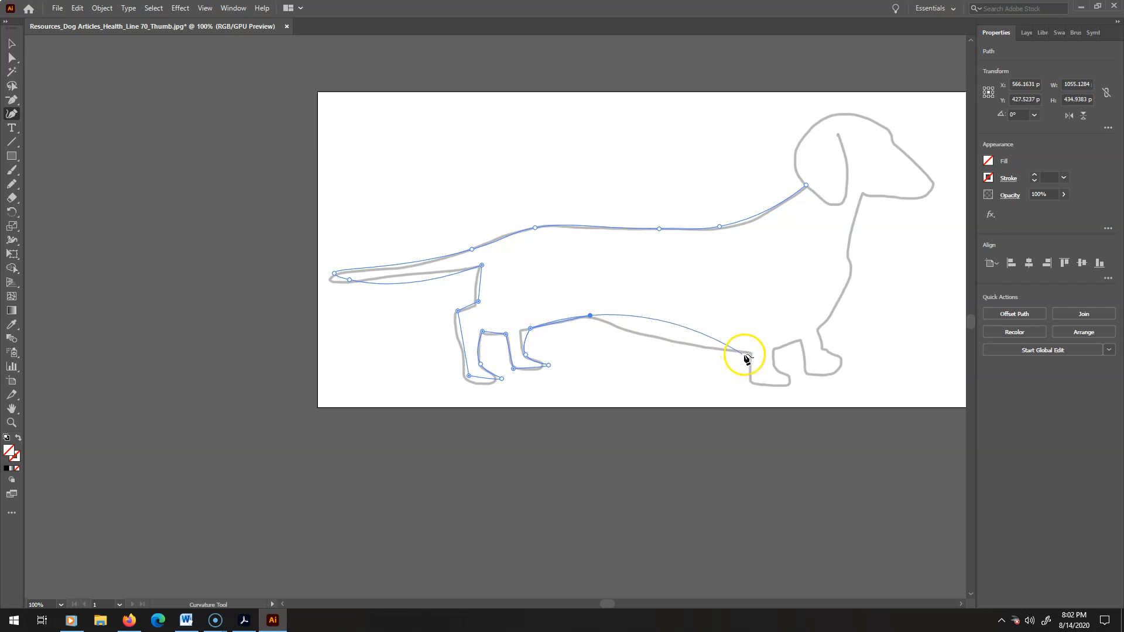
mouse_move(750, 353)
mouse_down()
mouse_move(757, 339)
mouse_move(750, 354)
mouse_up()
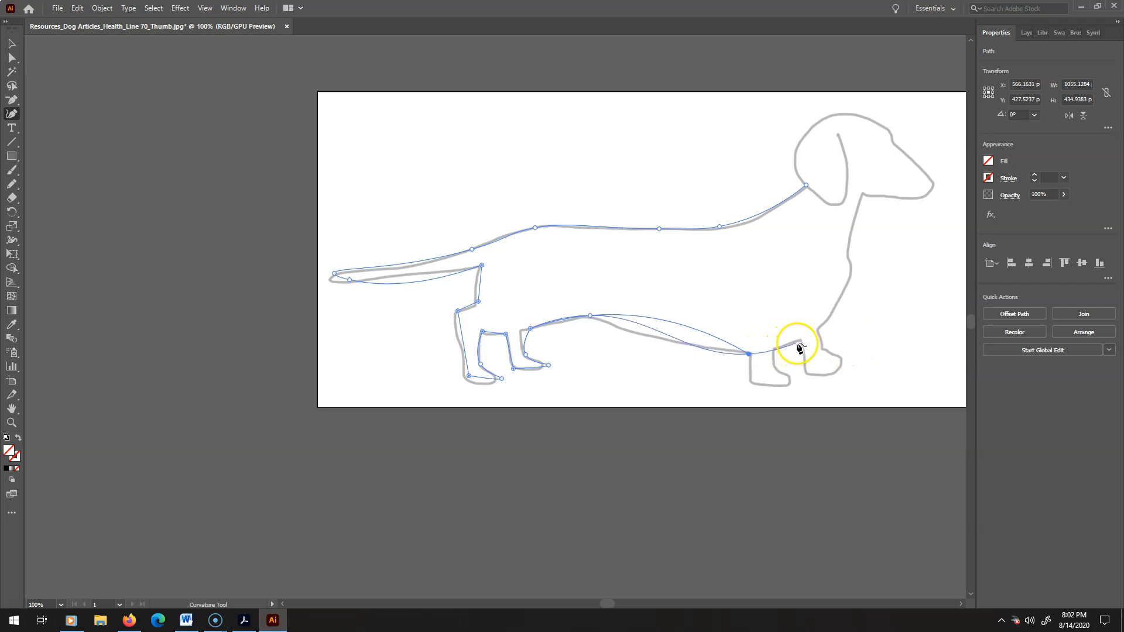
click(750, 354)
click(751, 381)
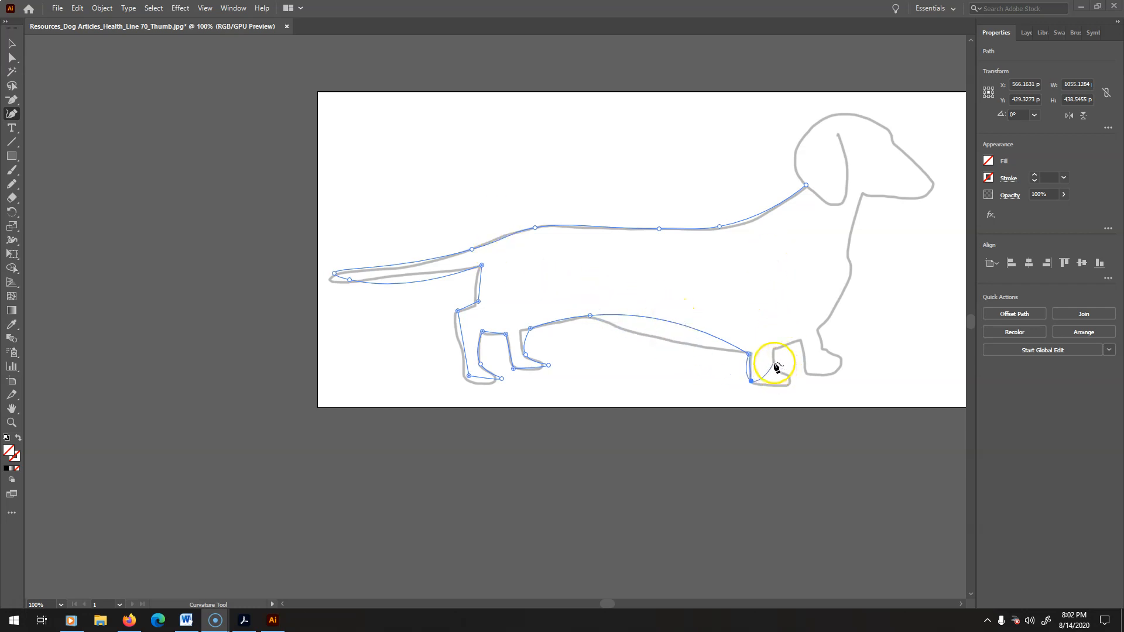
Move the belly's highest anchor onto the outline and try changing the tail tip anchor's point type.
click(591, 317)
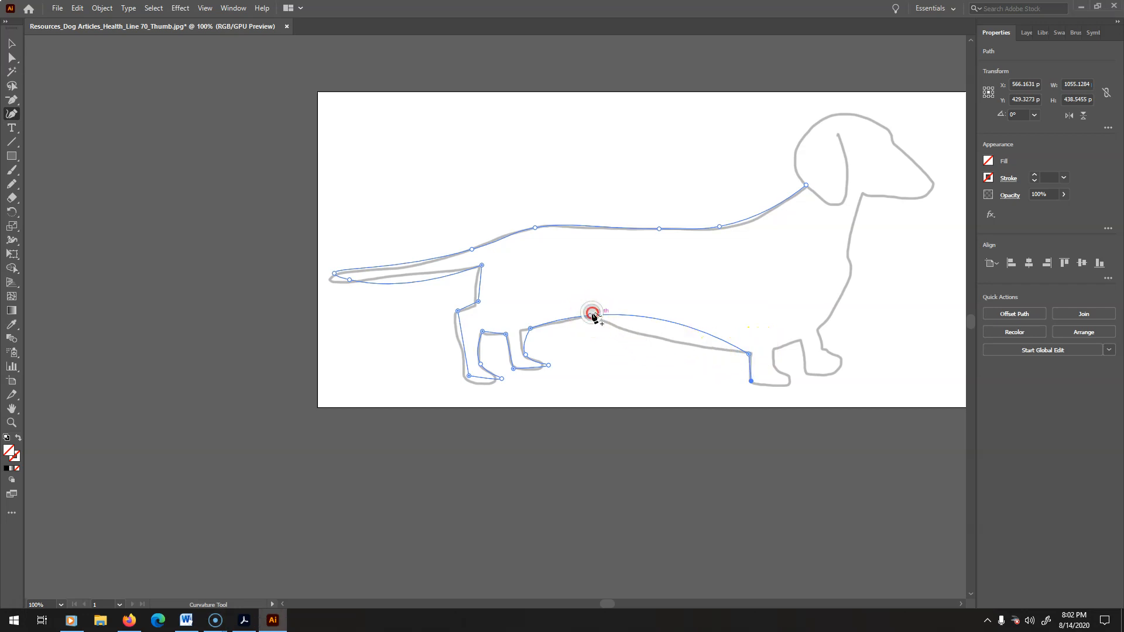
drag(610, 327, 595, 318)
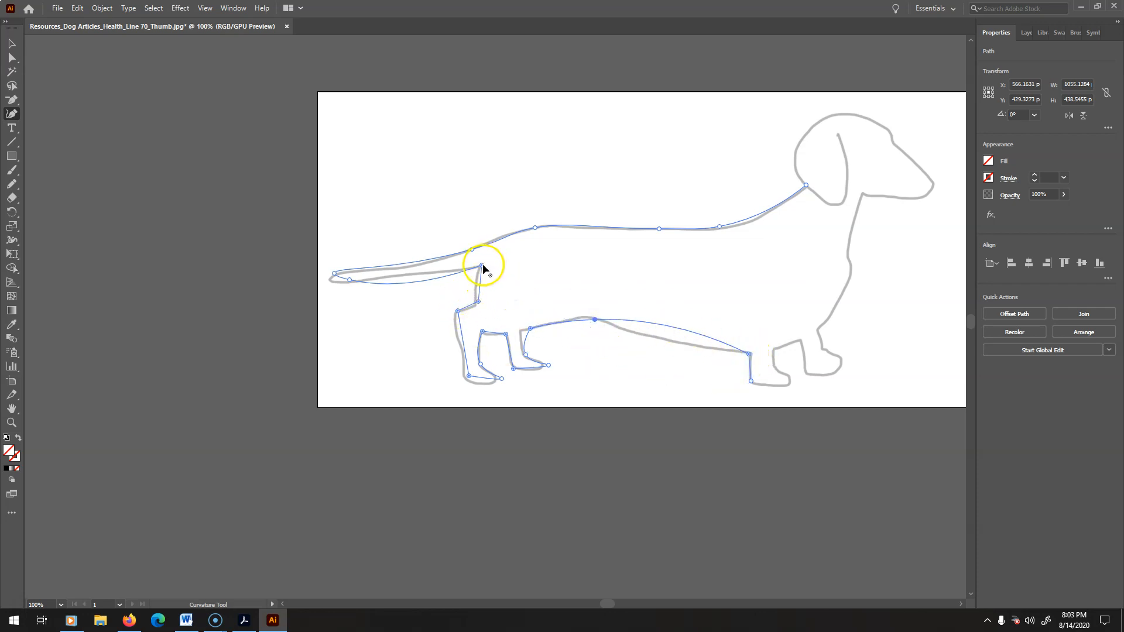
click(335, 275)
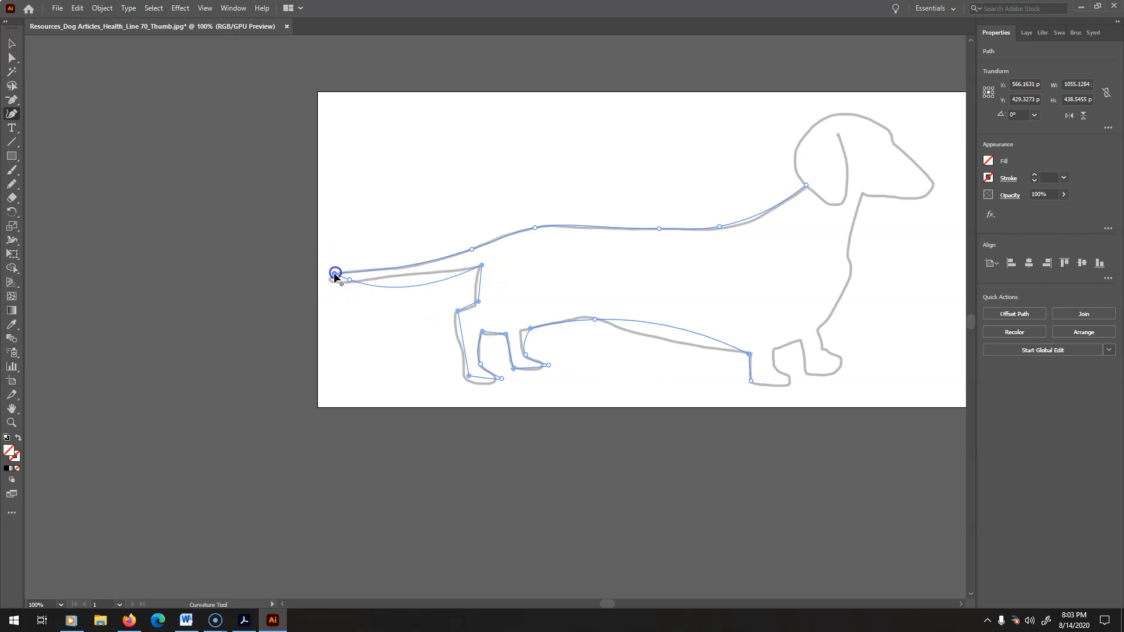
double_click(336, 274)
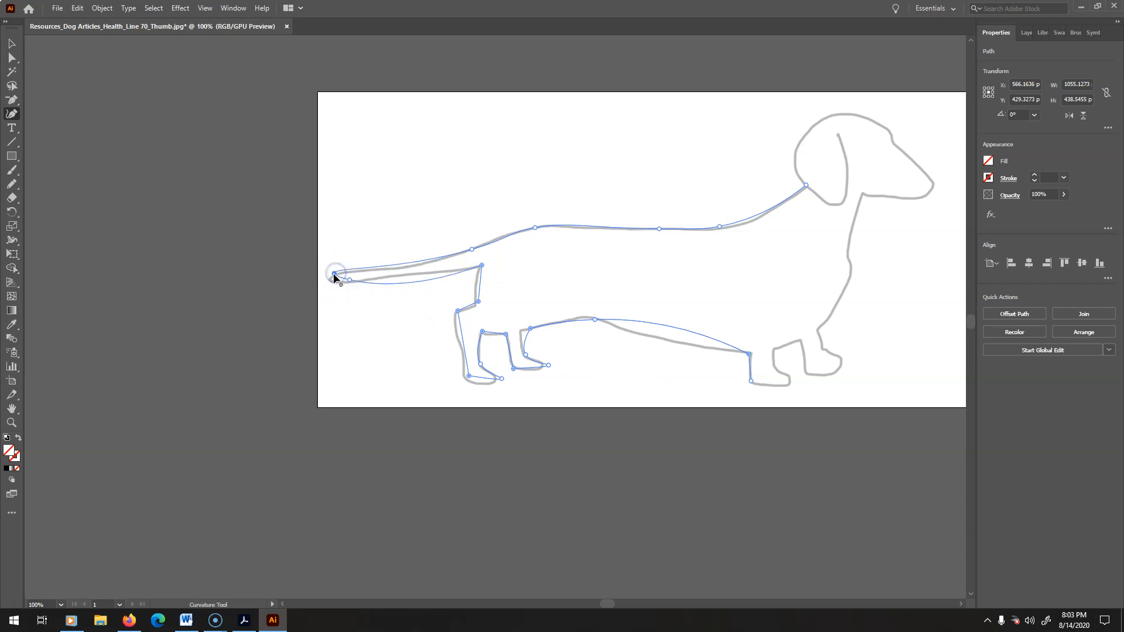
Make the anchor above the rear hock smooth and adjust the direction handle beneath the tail base so the curve follows the outline.
click(479, 301)
click(482, 265)
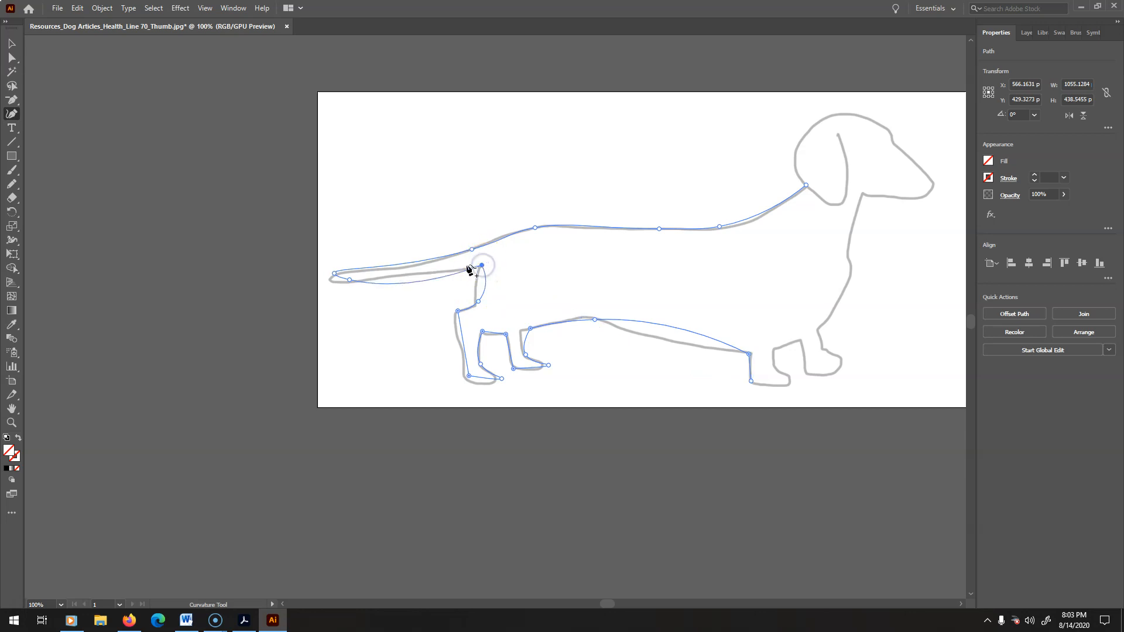
click(13, 59)
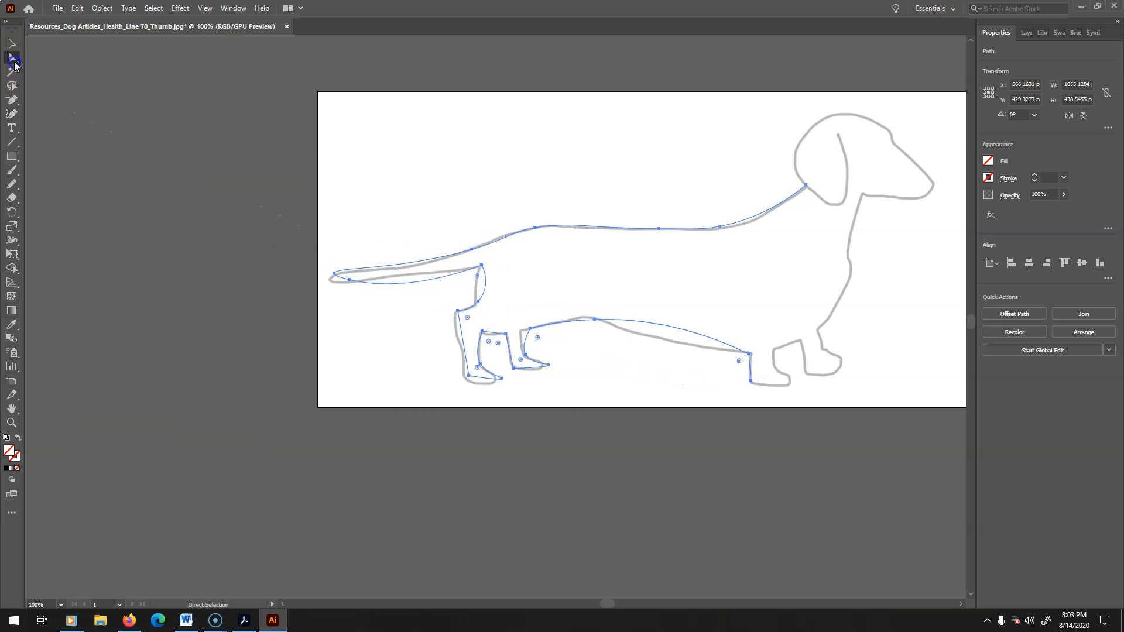
click(483, 266)
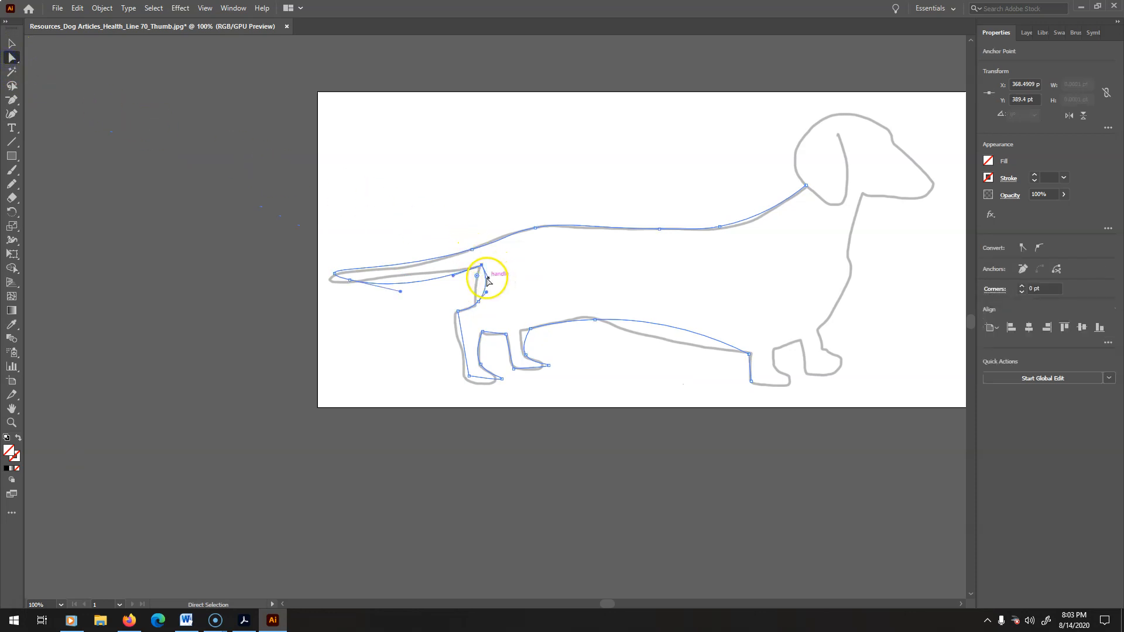
click(488, 279)
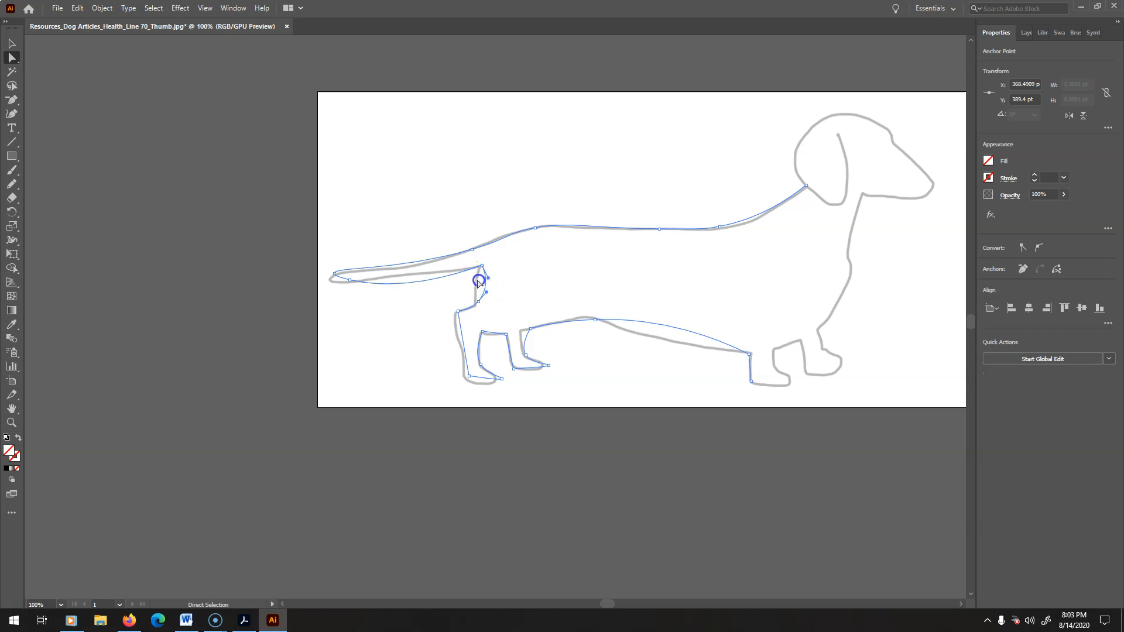
drag(487, 279, 479, 312)
Make the rear hock anchor smooth and move the heel anchor below it down onto the grey outline.
click(459, 310)
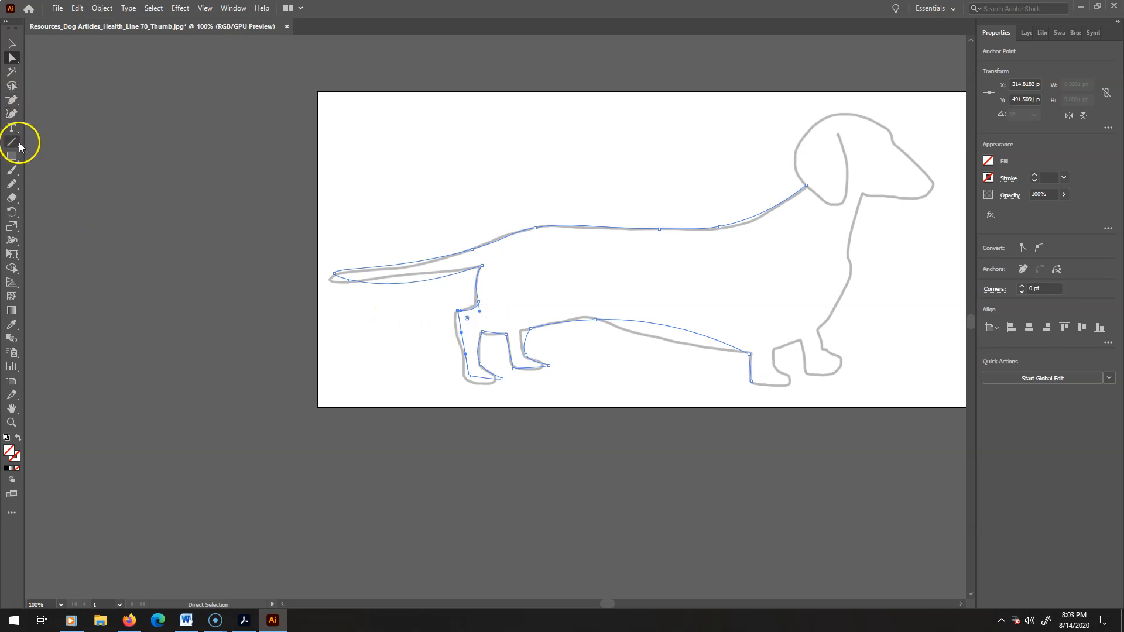
click(12, 114)
click(458, 312)
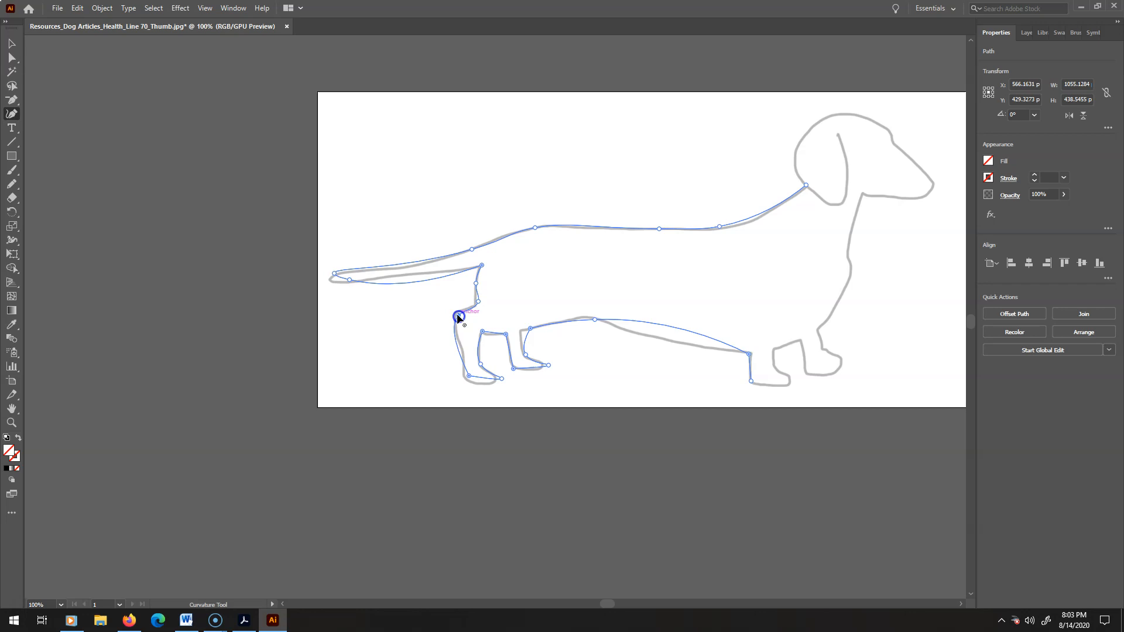
click(469, 377)
click(469, 382)
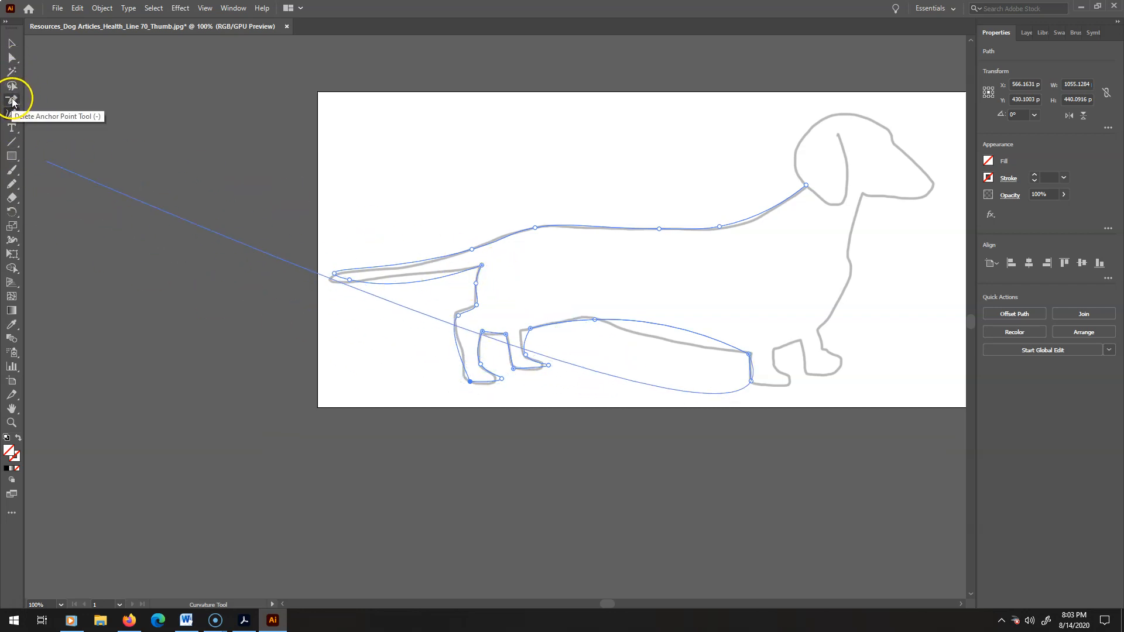
Add an extra anchor point to the path in the middle of the dog's back.
click(13, 103)
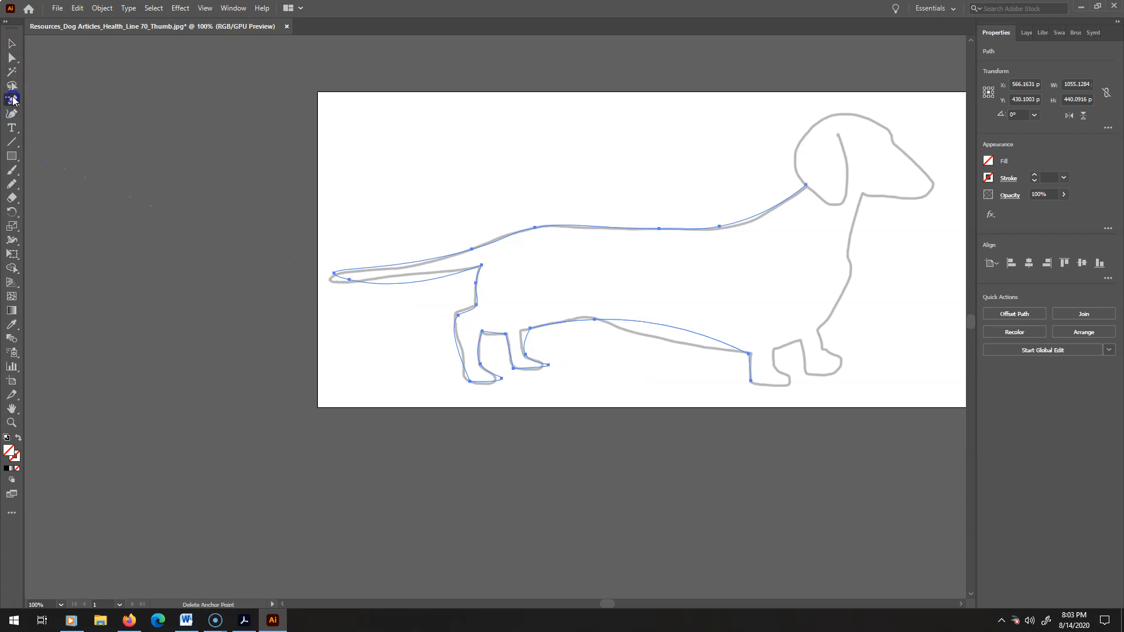
click(46, 113)
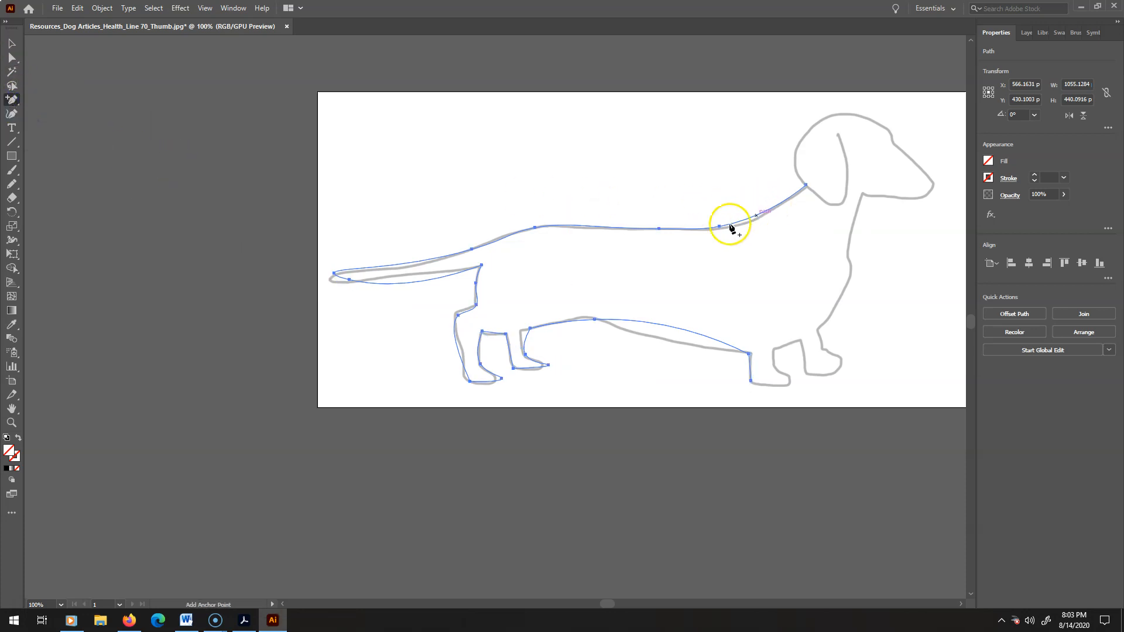
click(614, 227)
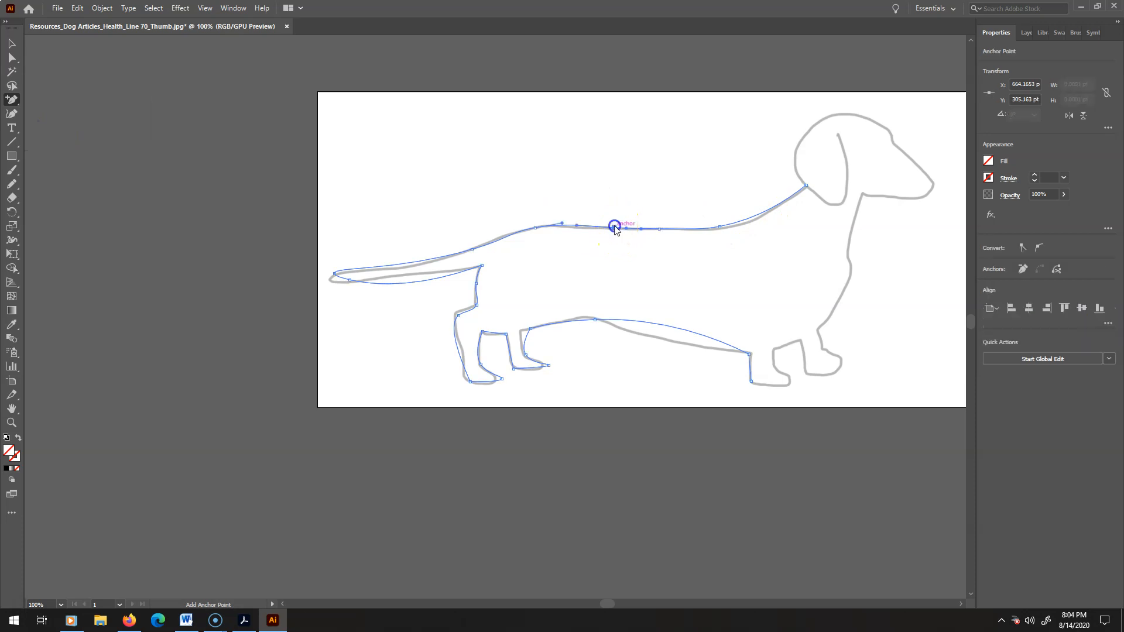
click(615, 214)
click(647, 328)
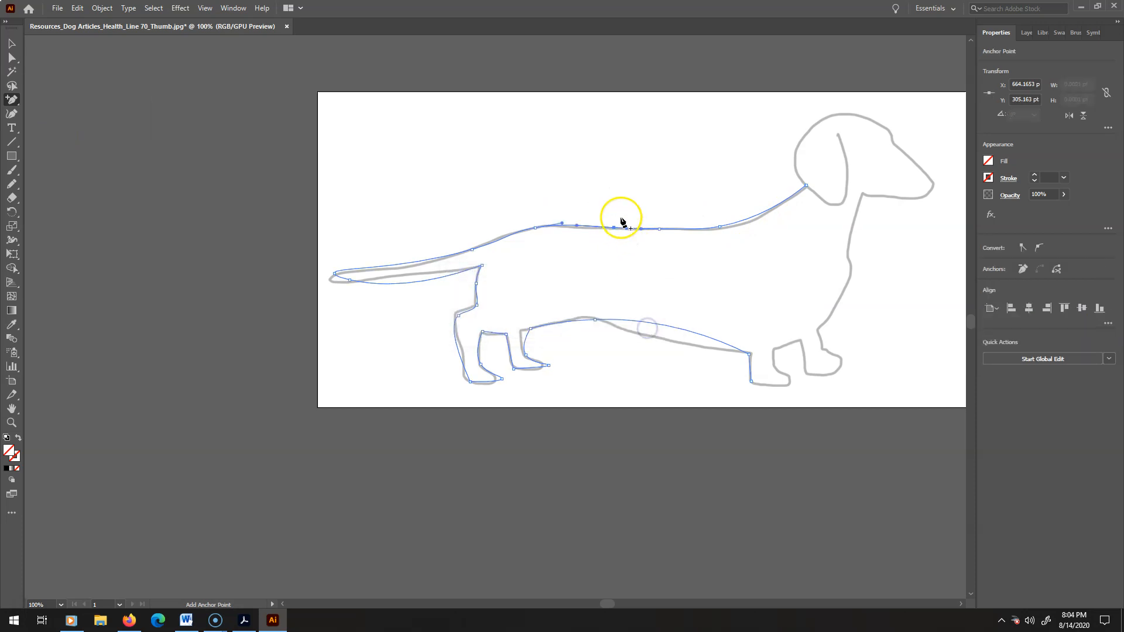
click(616, 234)
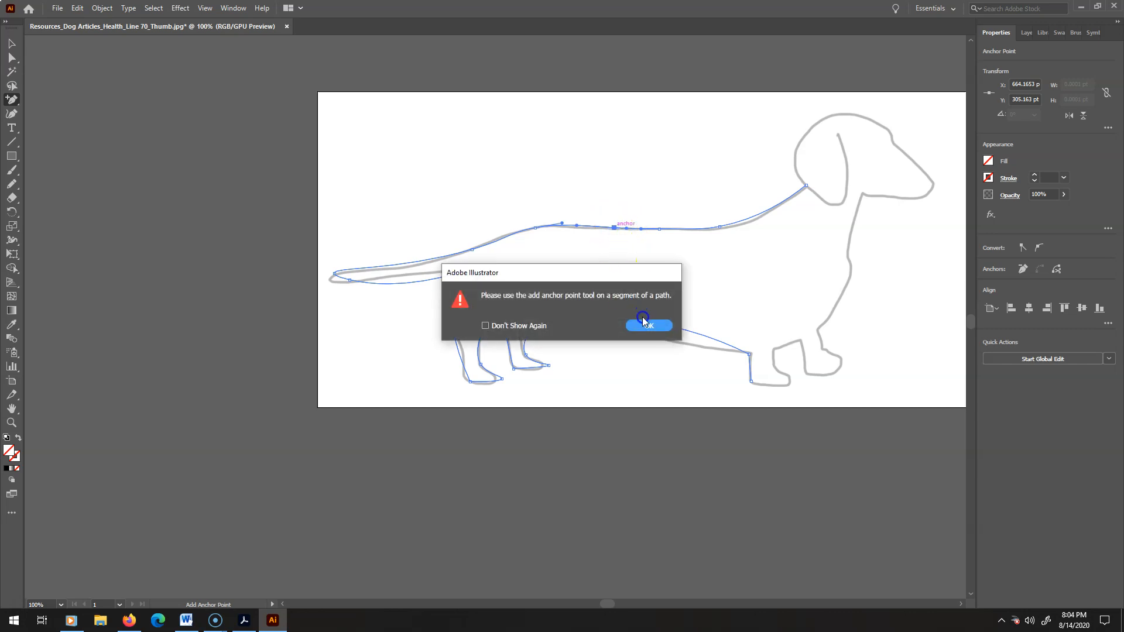
click(644, 323)
Move the added back anchor well above the outline with Direct Selection to form a hump.
click(11, 44)
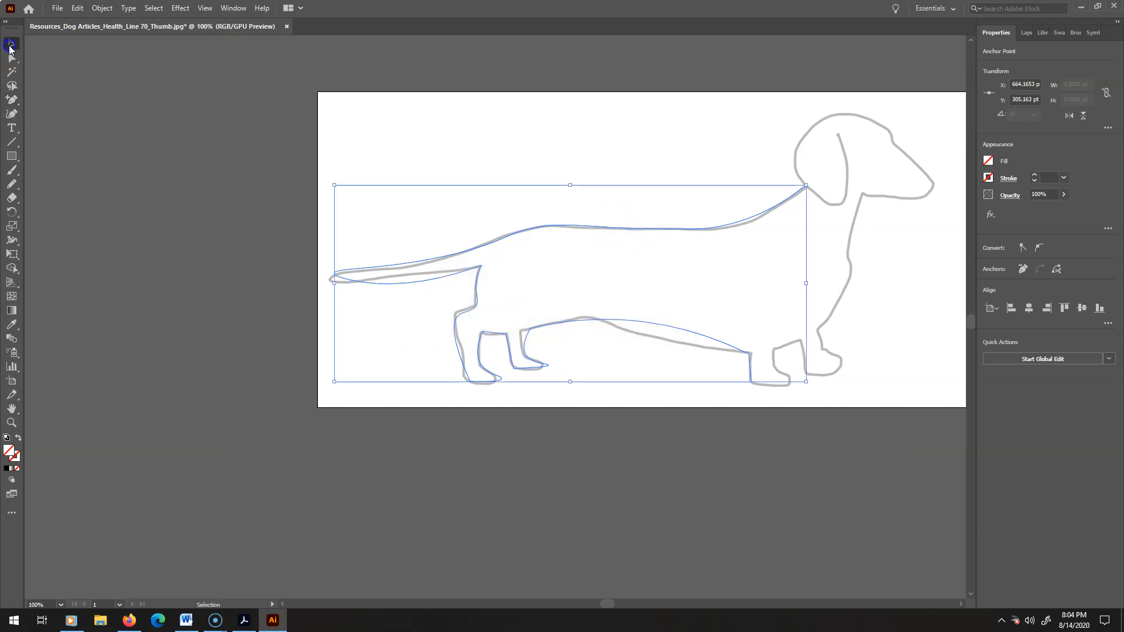
click(12, 58)
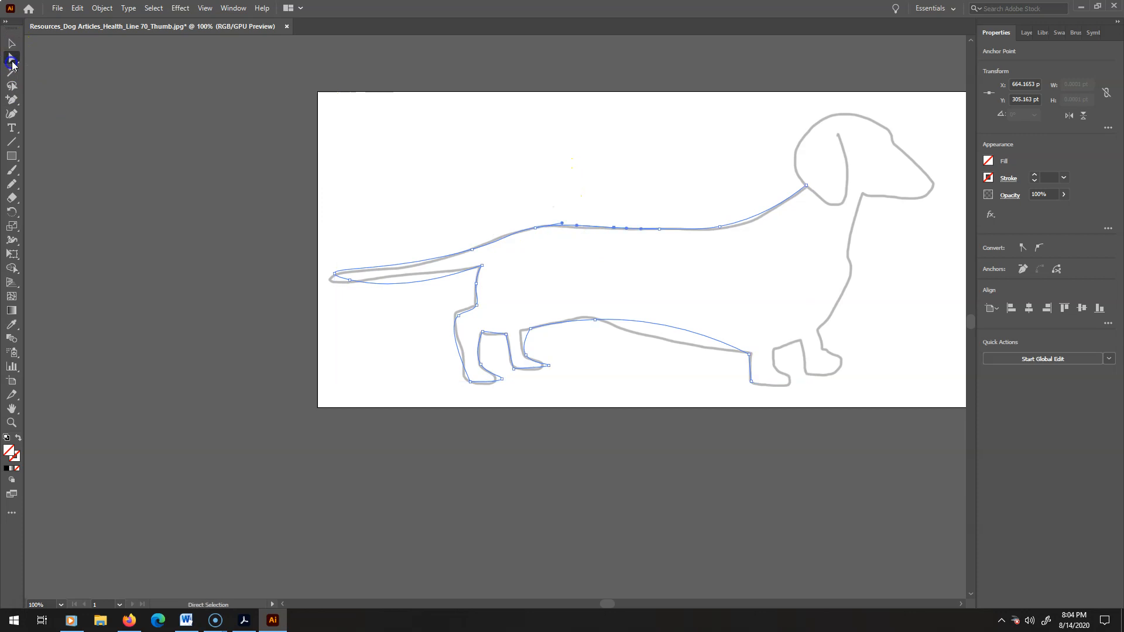
drag(615, 232, 603, 150)
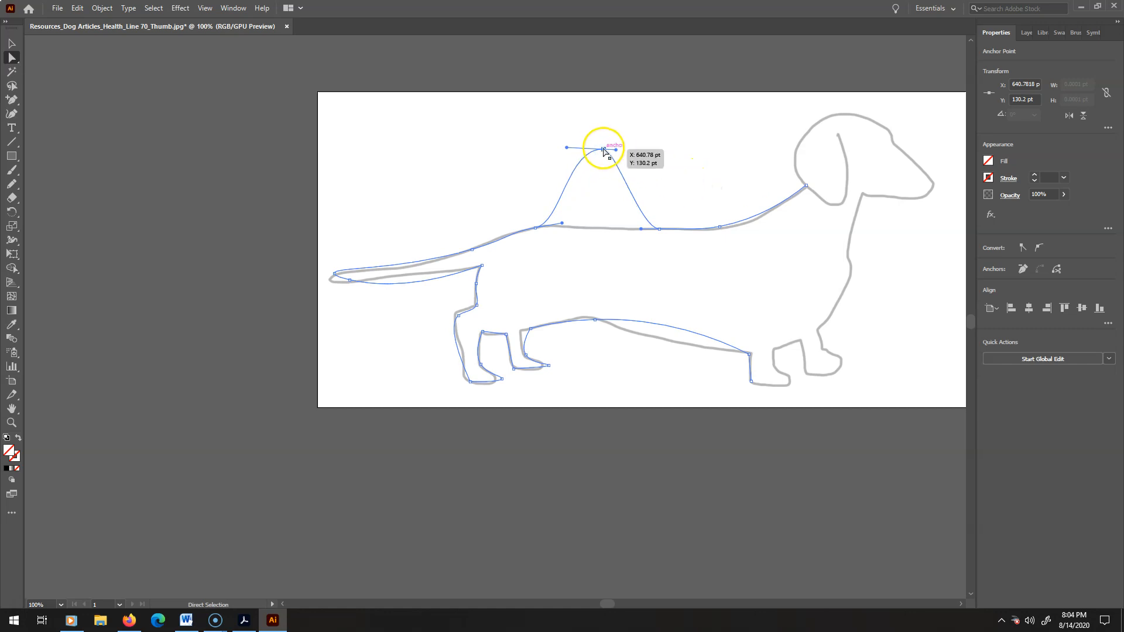
click(596, 189)
drag(604, 151, 599, 186)
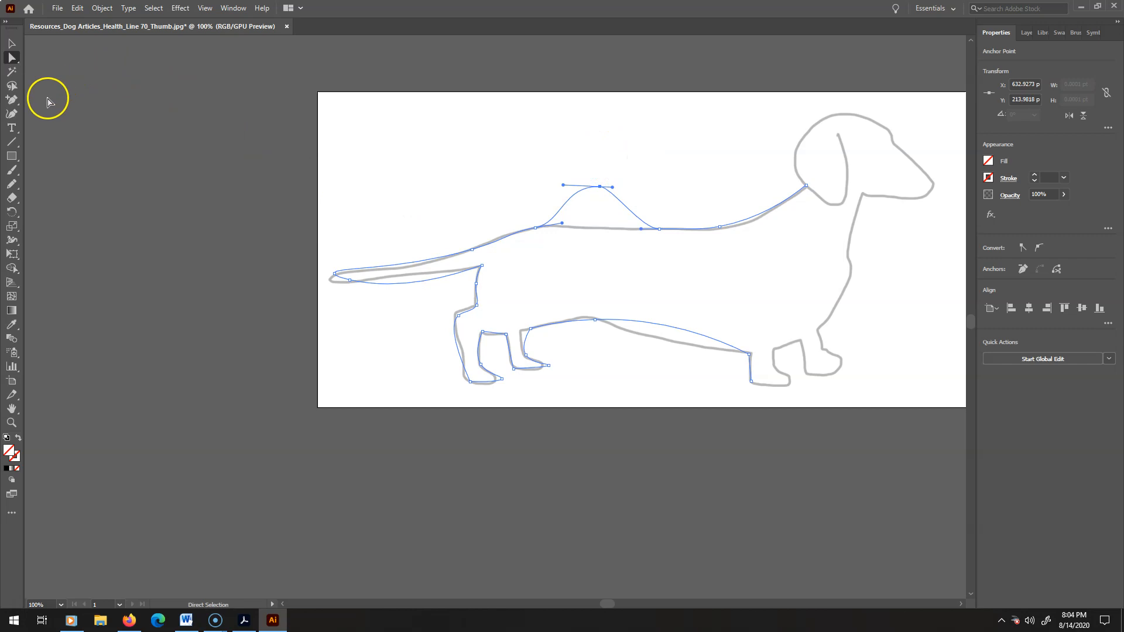
Delete the raised anchor point from the dog's back with the Delete Anchor Point tool.
click(16, 100)
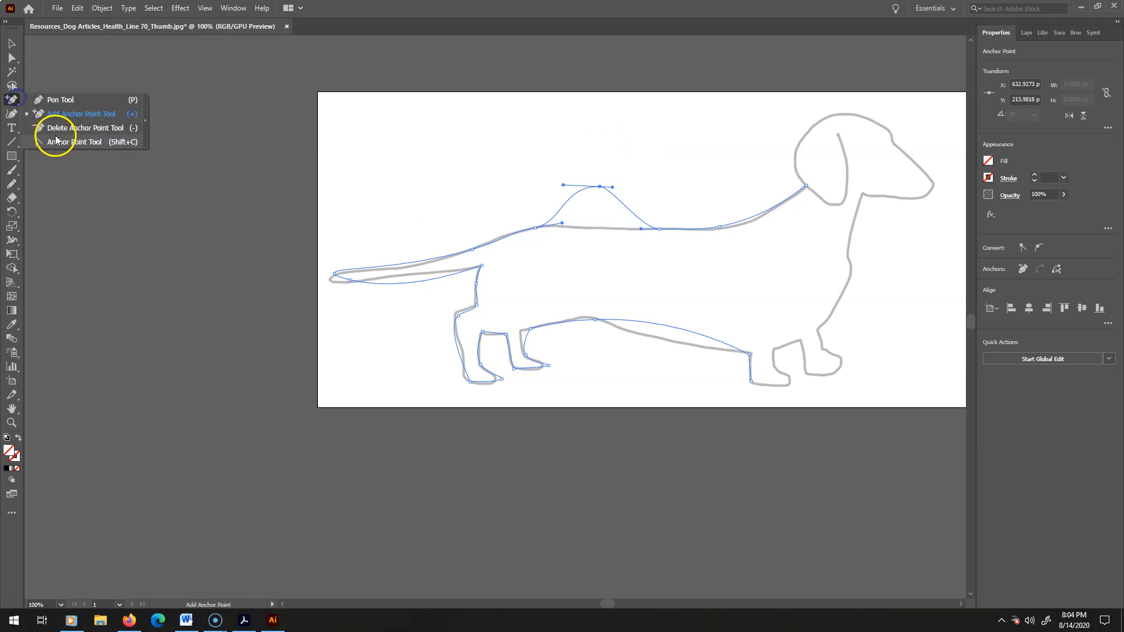
click(88, 128)
click(600, 187)
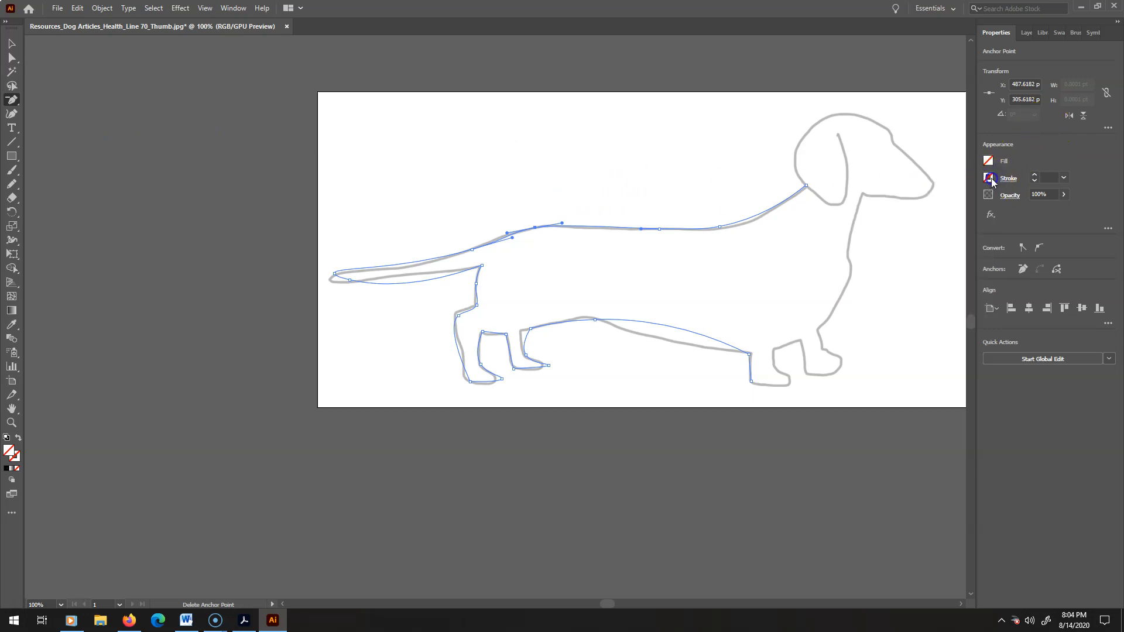
Give the traced path a black stroke with a 6 pt weight.
click(992, 182)
click(1064, 182)
click(1063, 179)
click(1076, 293)
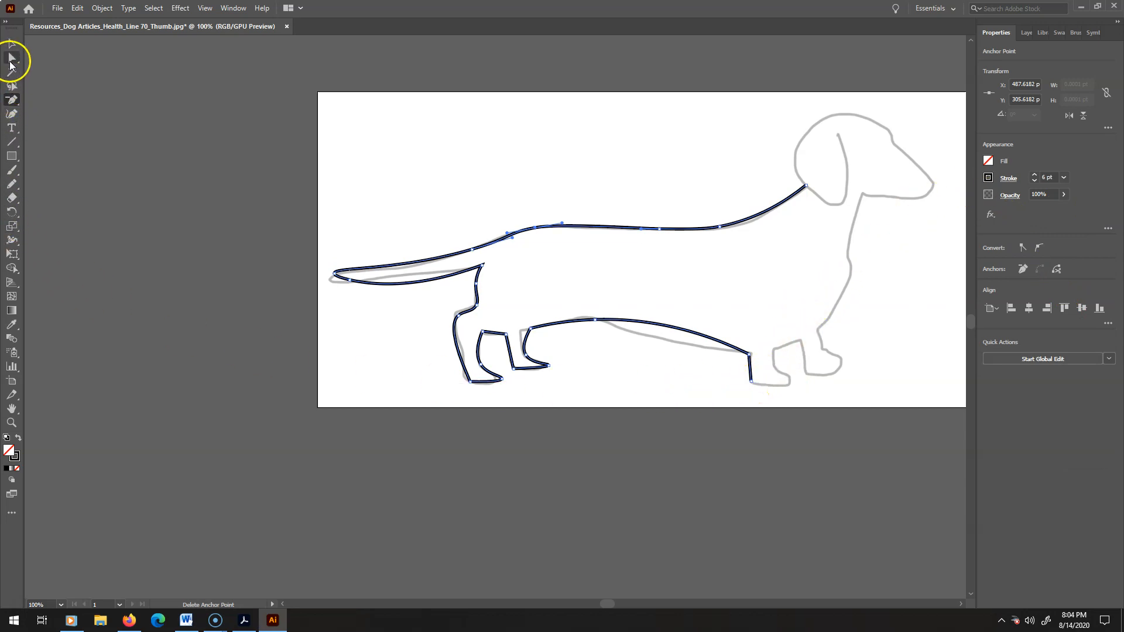
Try to close the path from the front heel to the neck's starting anchor with the Curvature tool, and undo the stray point.
click(12, 113)
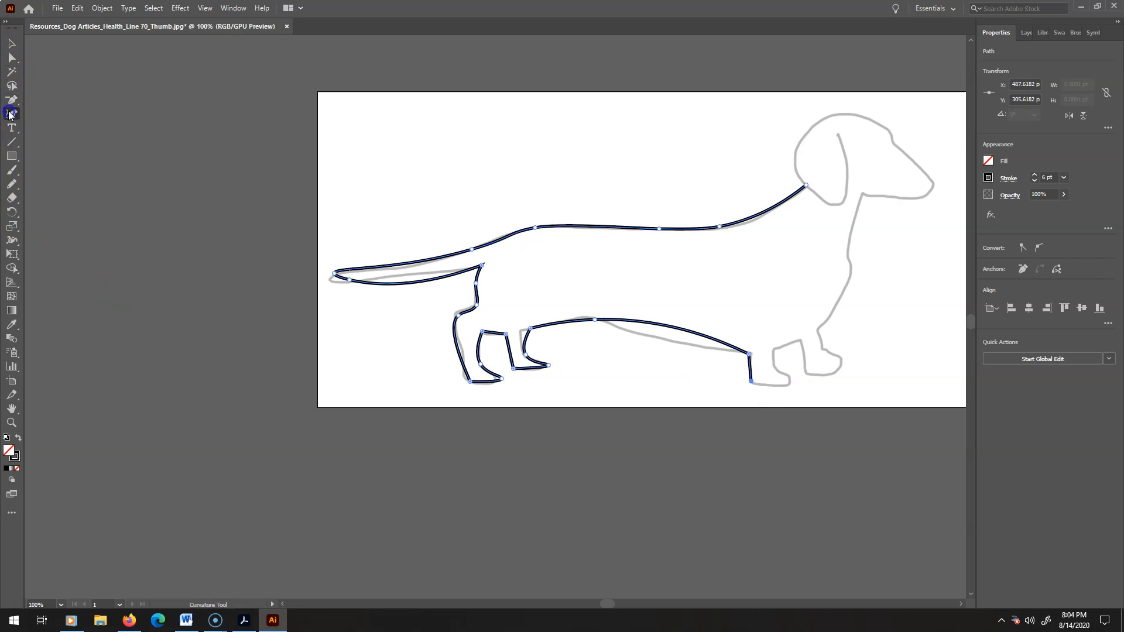
click(807, 186)
click(806, 185)
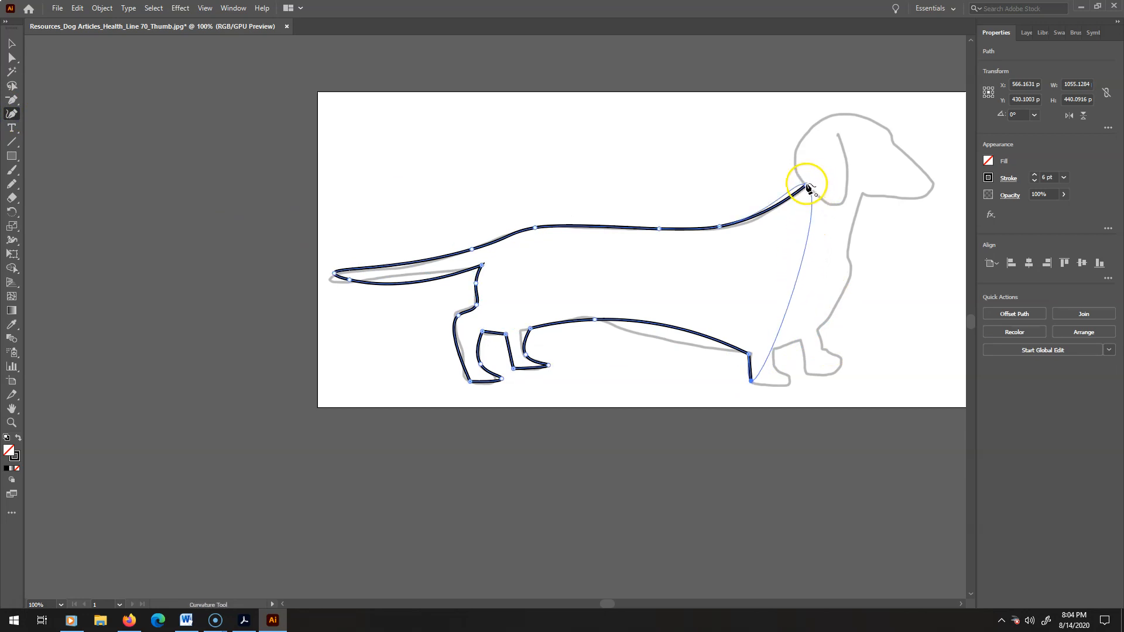
click(807, 185)
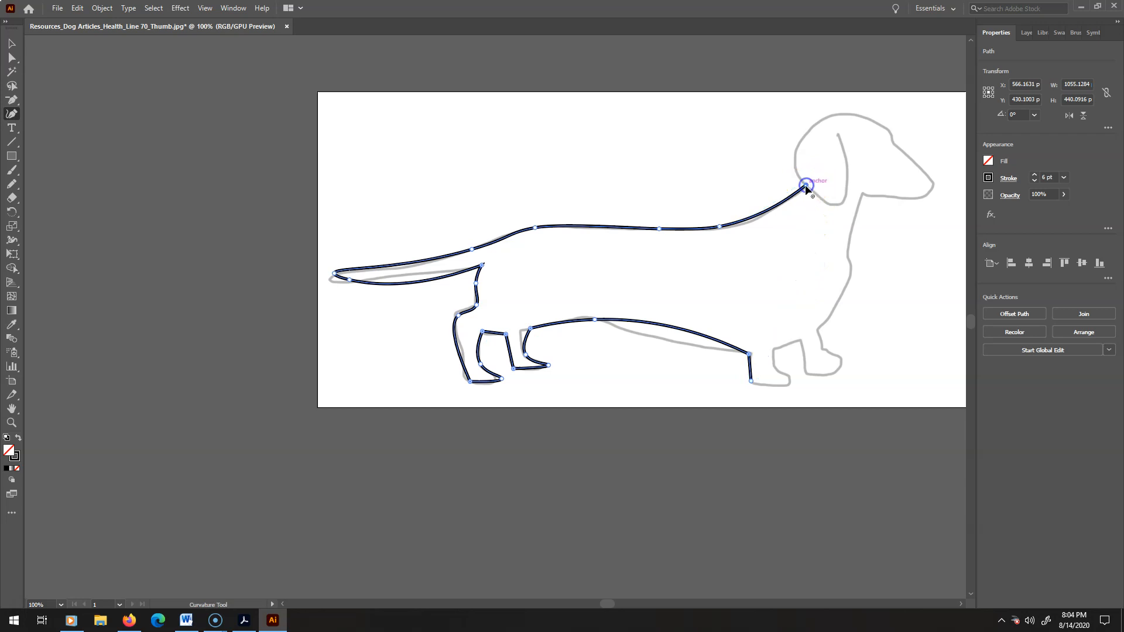
click(753, 379)
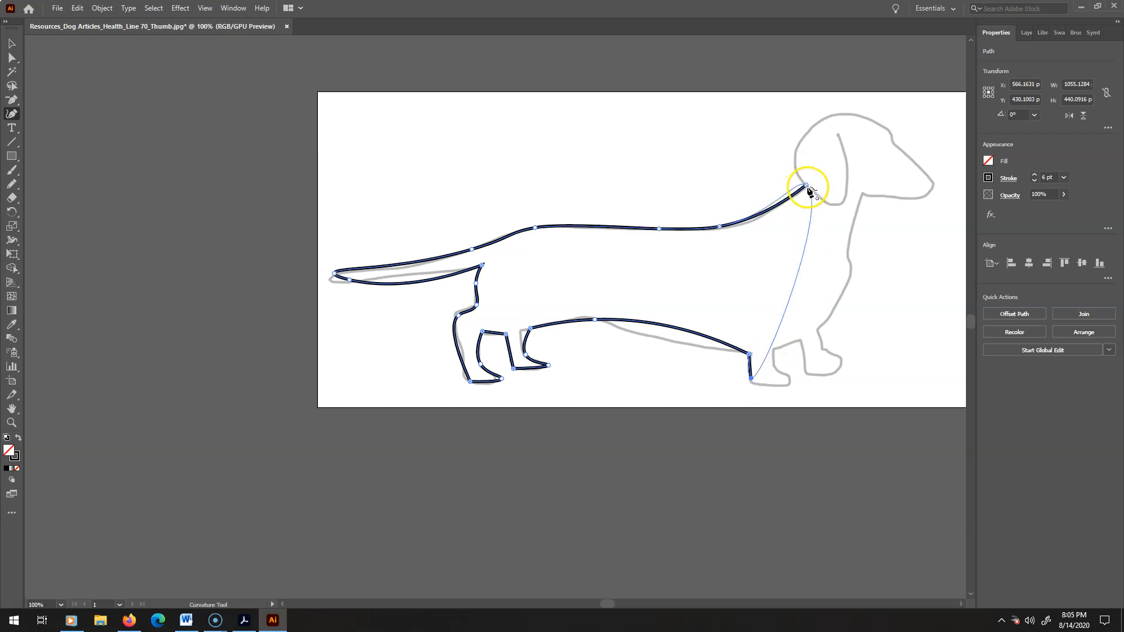
click(760, 373)
key(ctrl+z)
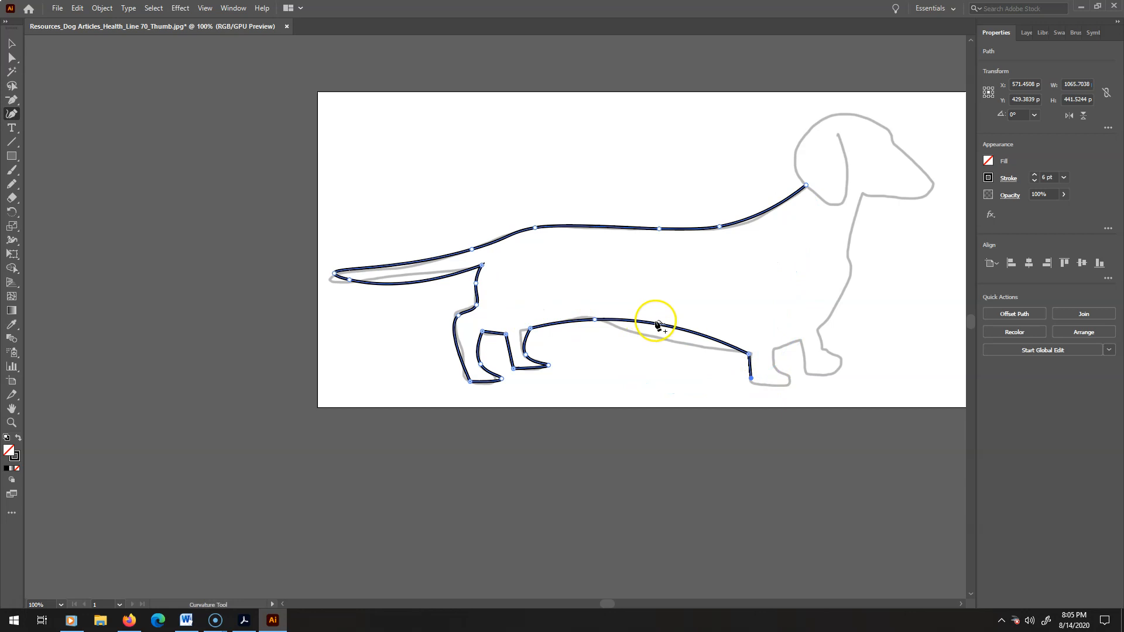
Extend the path from the front heel to the neck and place its end anchor on the starting anchor.
click(810, 199)
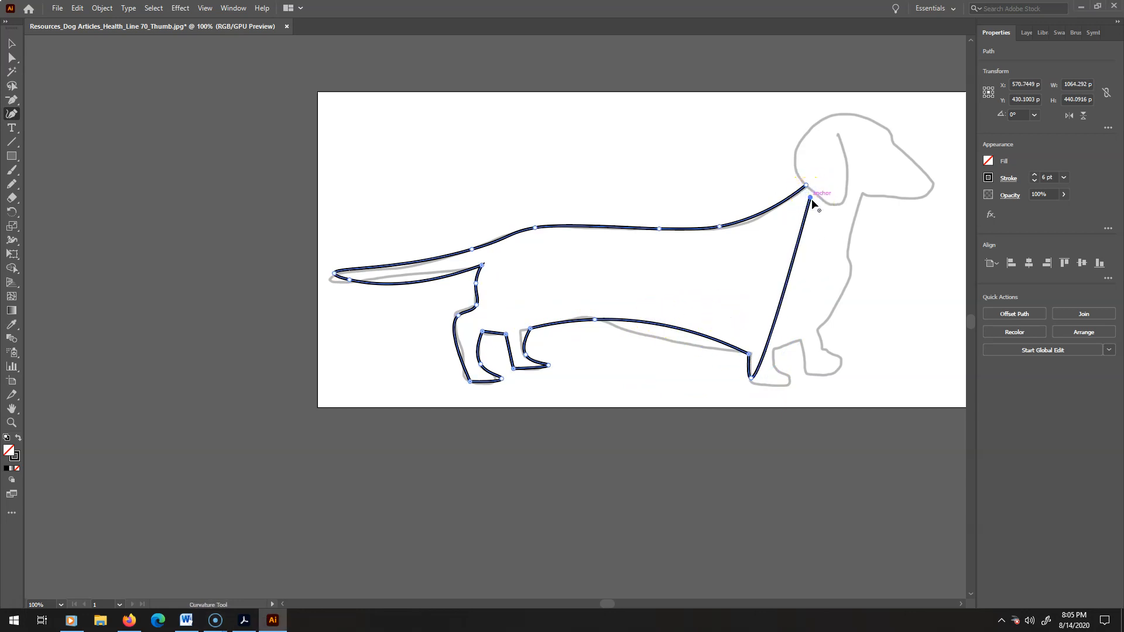
click(12, 58)
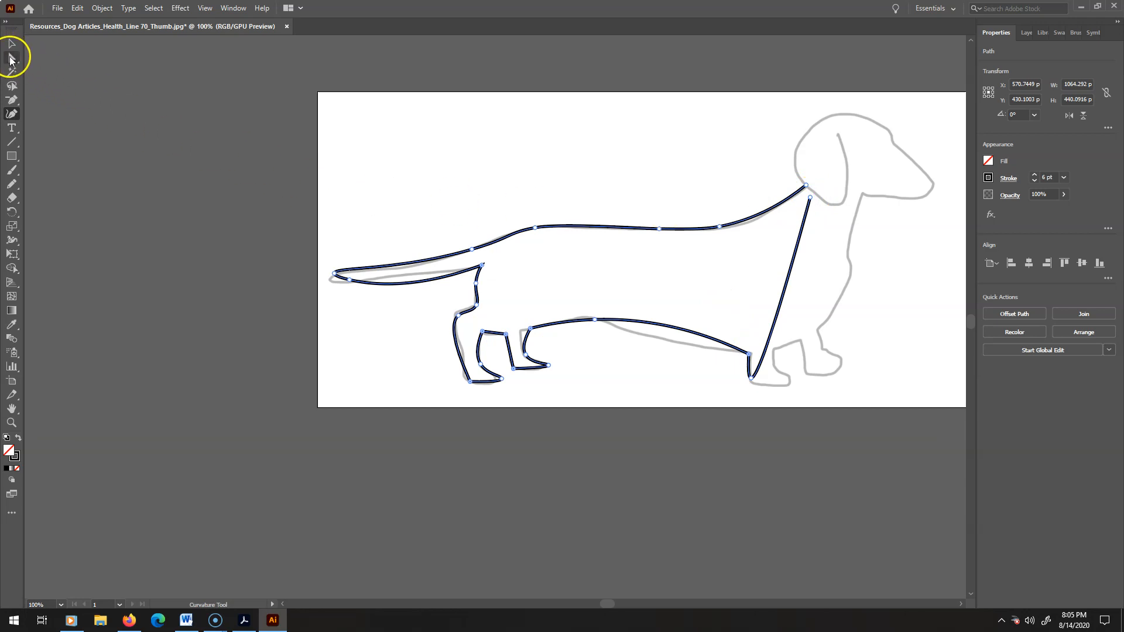
drag(810, 199, 806, 184)
click(811, 194)
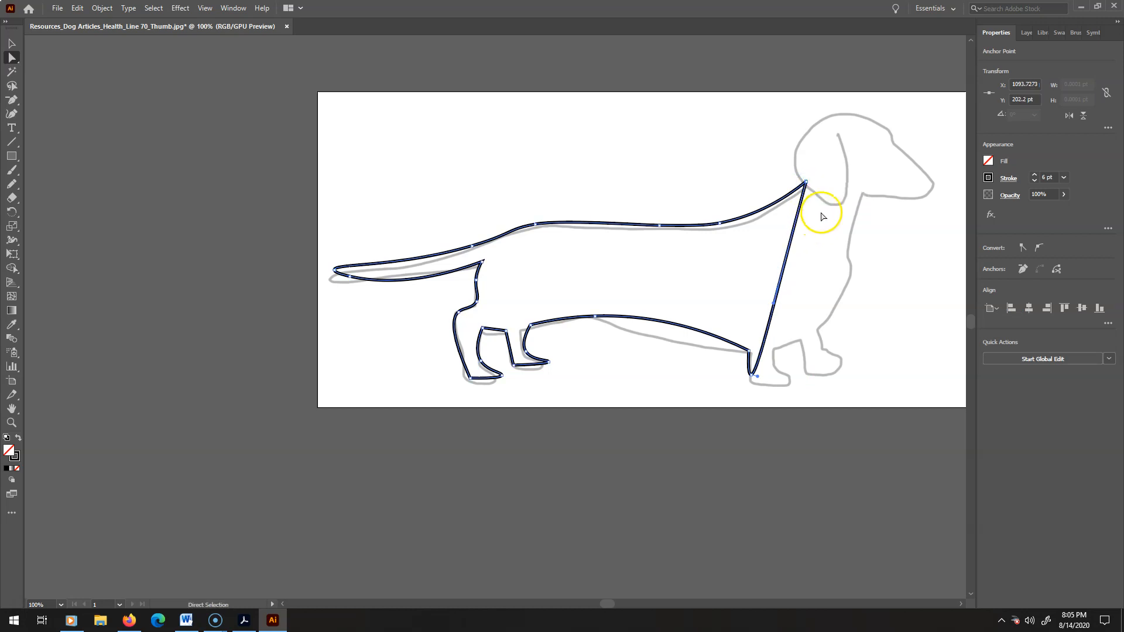
Fill the dog shape with a 40% grey.
click(988, 162)
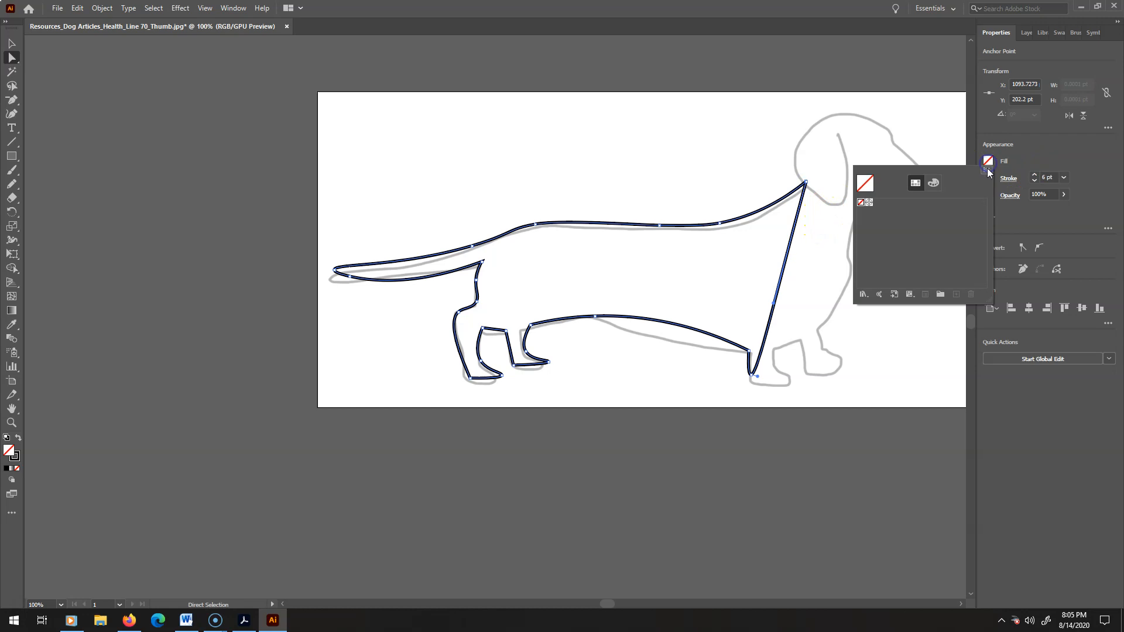
click(867, 185)
click(931, 184)
click(917, 283)
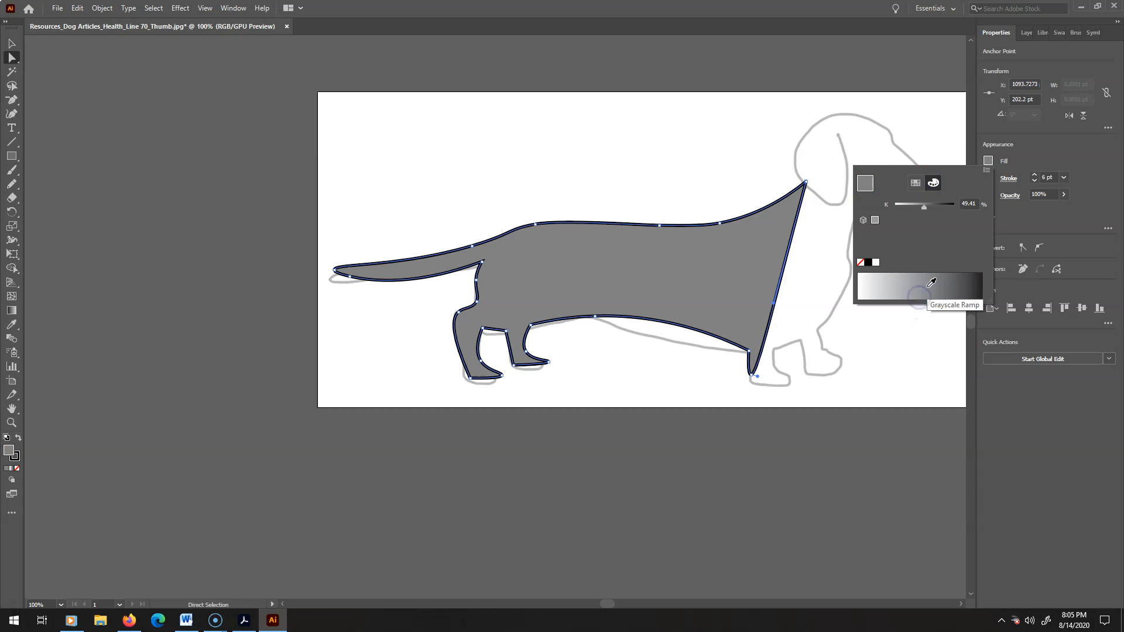
click(942, 277)
click(896, 280)
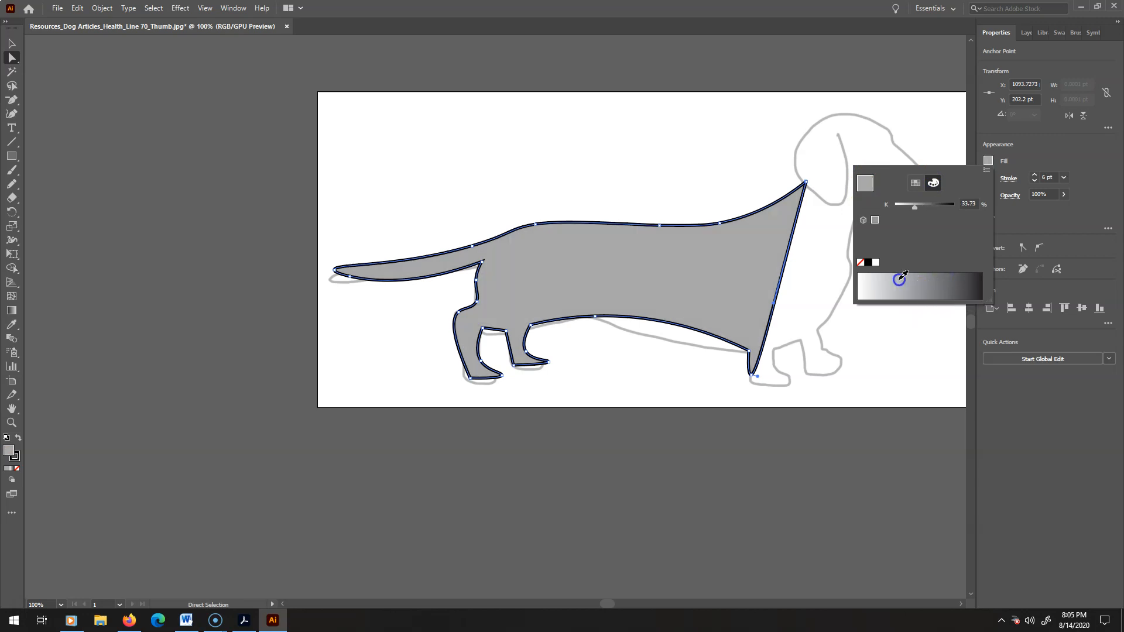
click(877, 222)
click(863, 185)
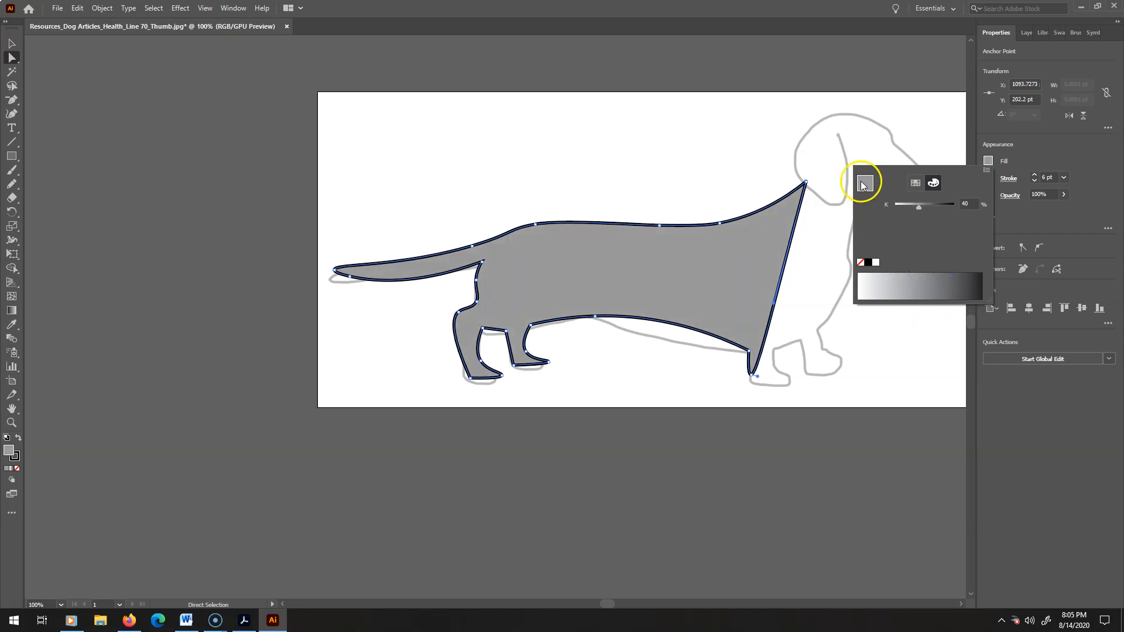
click(989, 166)
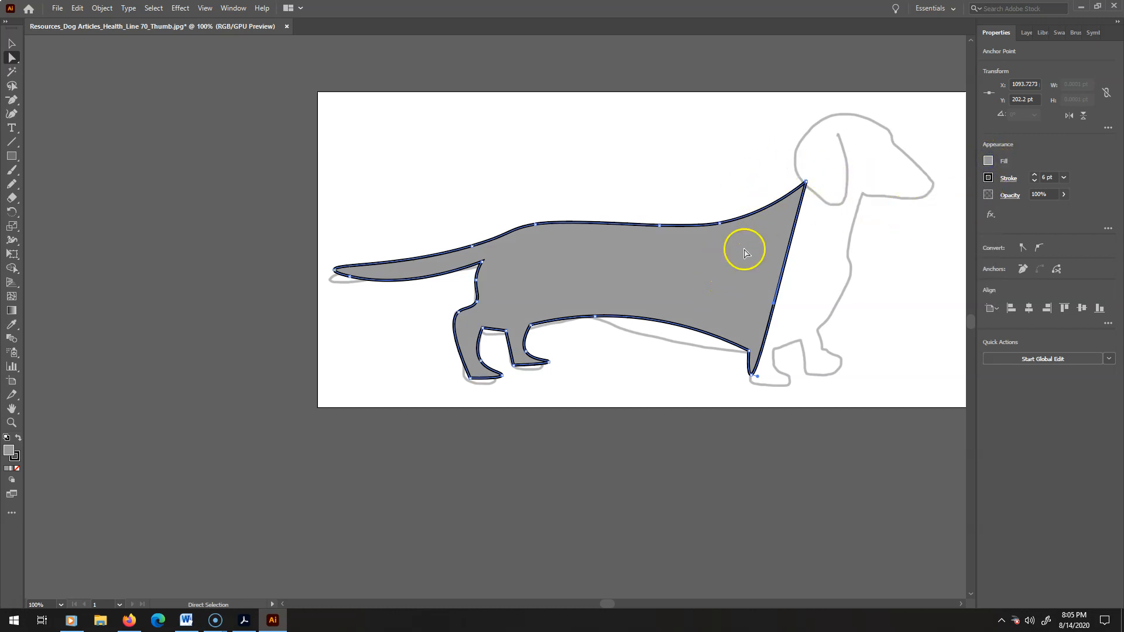
Separate the path's two ends: move the neck anchor up to the back of the head and the other end anchor to the chest.
drag(806, 182, 794, 134)
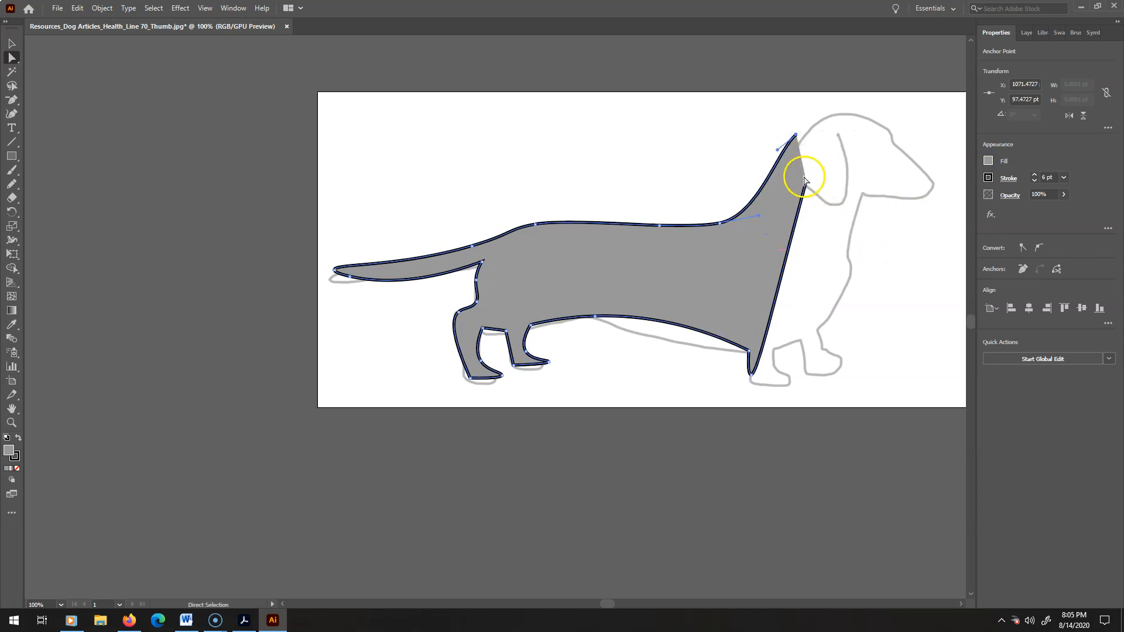
drag(807, 184, 847, 252)
click(794, 133)
mouse_move(795, 137)
mouse_down()
mouse_move(806, 170)
mouse_move(795, 159)
mouse_up()
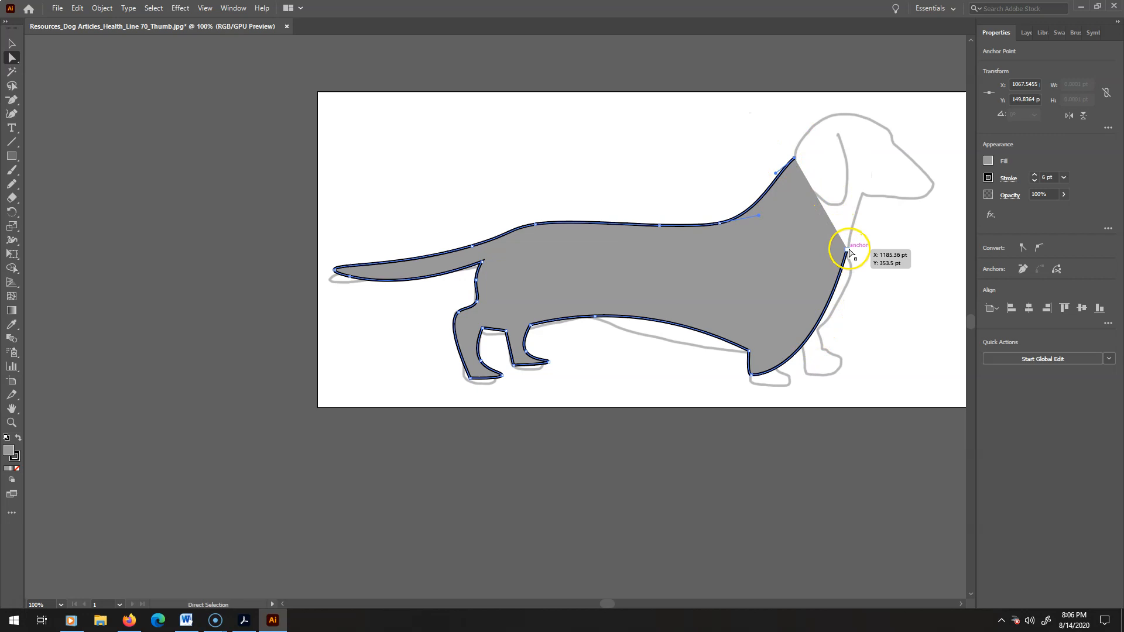
Move the chest end anchor onto the other end anchor at the back of the head and switch to the Selection tool.
click(808, 144)
drag(846, 256, 794, 158)
key(v)
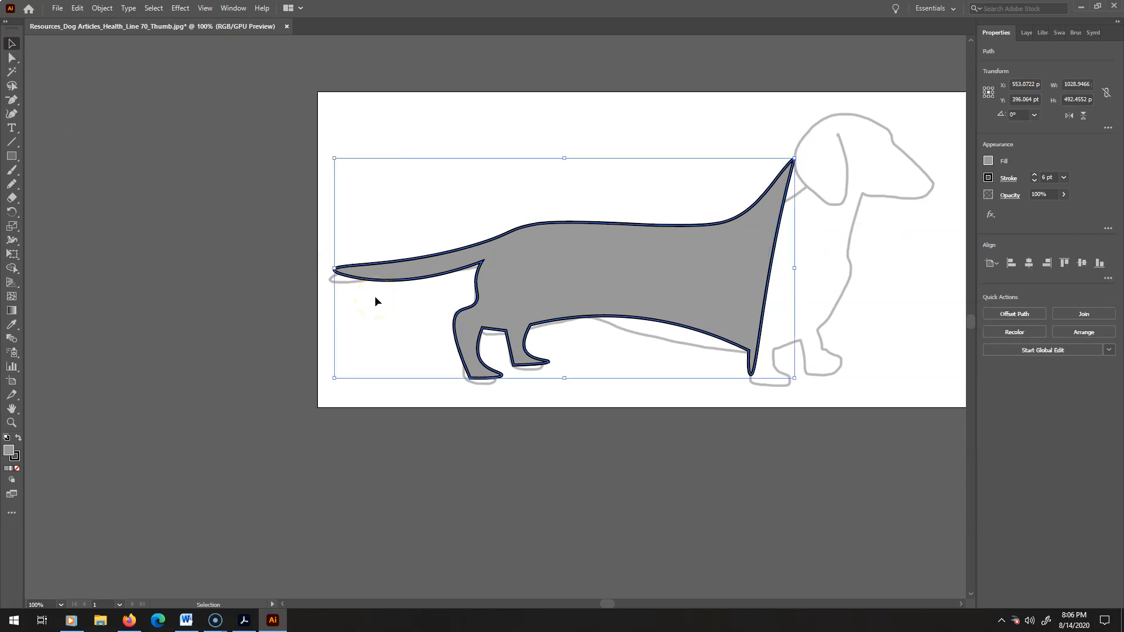
Join the dog path's two overlapping end anchors at the back of the head.
key(ctrl+equal)
key(ctrl+equal)
key(ctrl+equal)
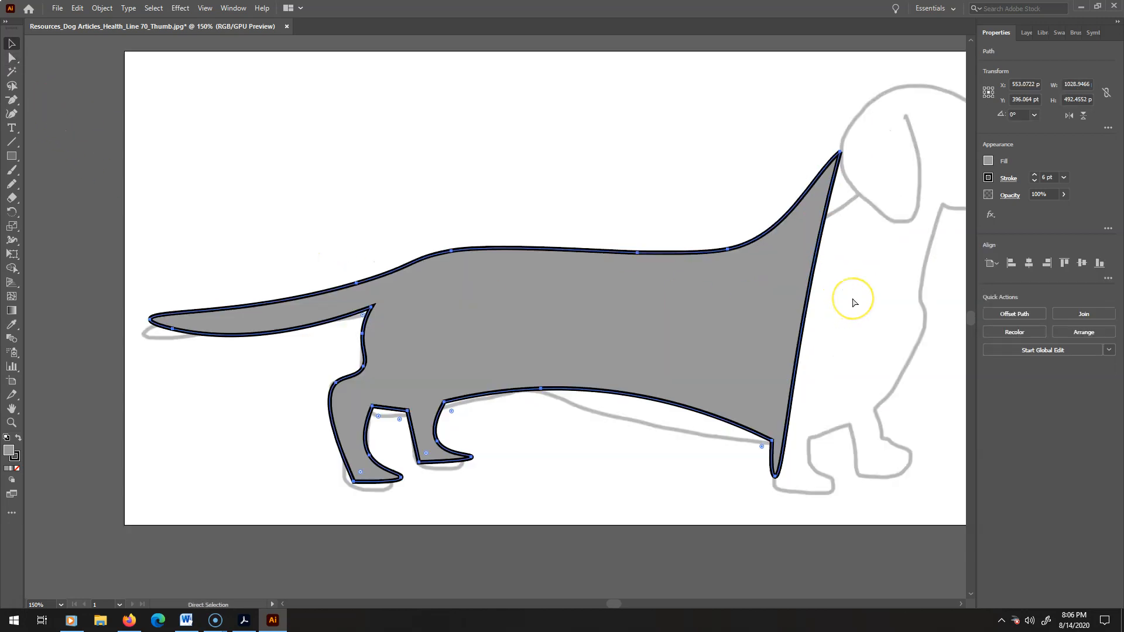
drag(863, 191, 296, 467)
click(583, 275)
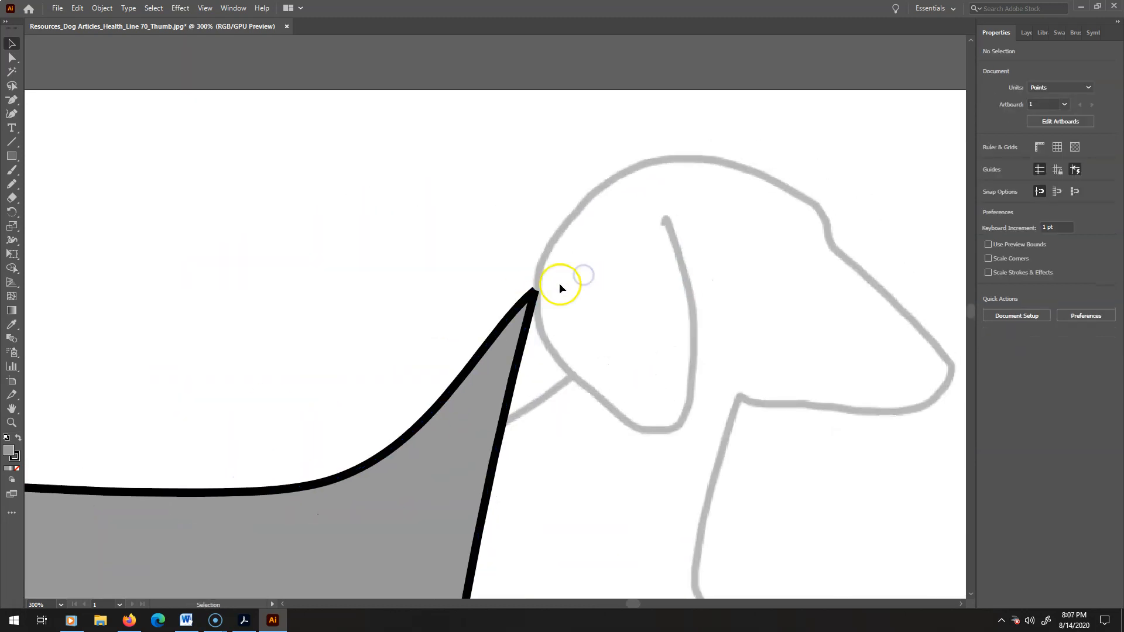
drag(433, 240, 605, 382)
click(102, 8)
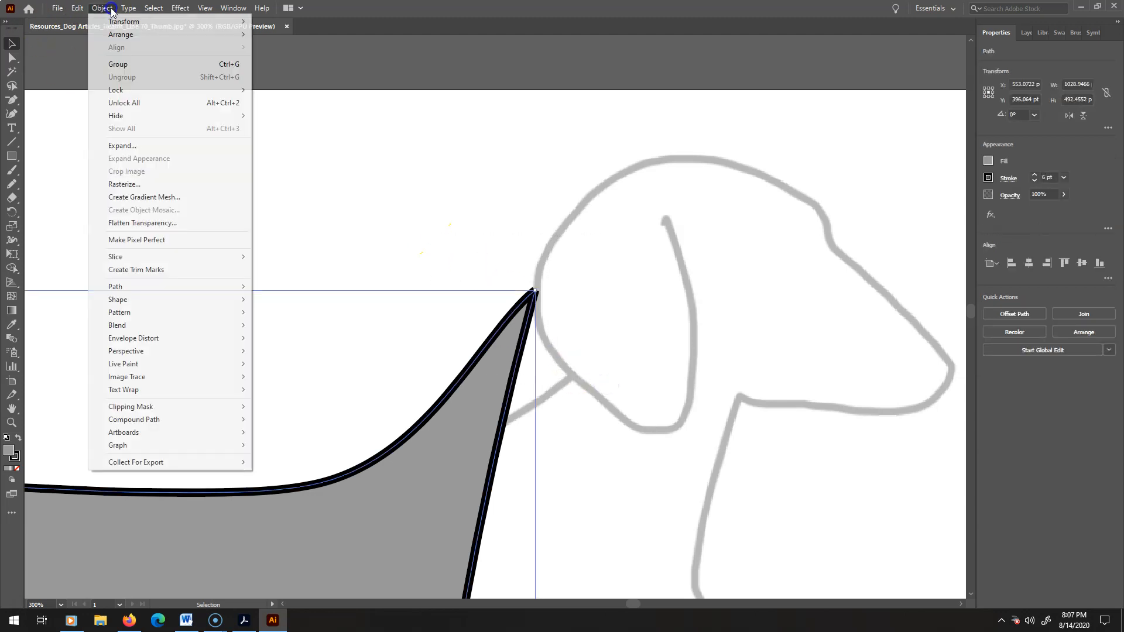
mouse_move(113, 289)
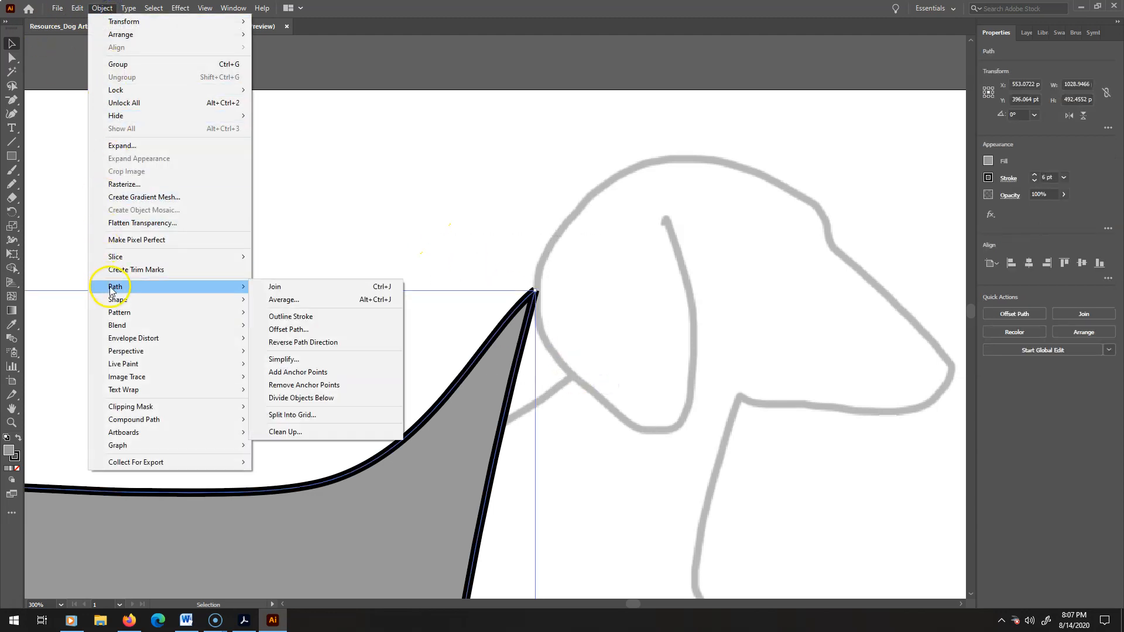
click(303, 288)
click(462, 226)
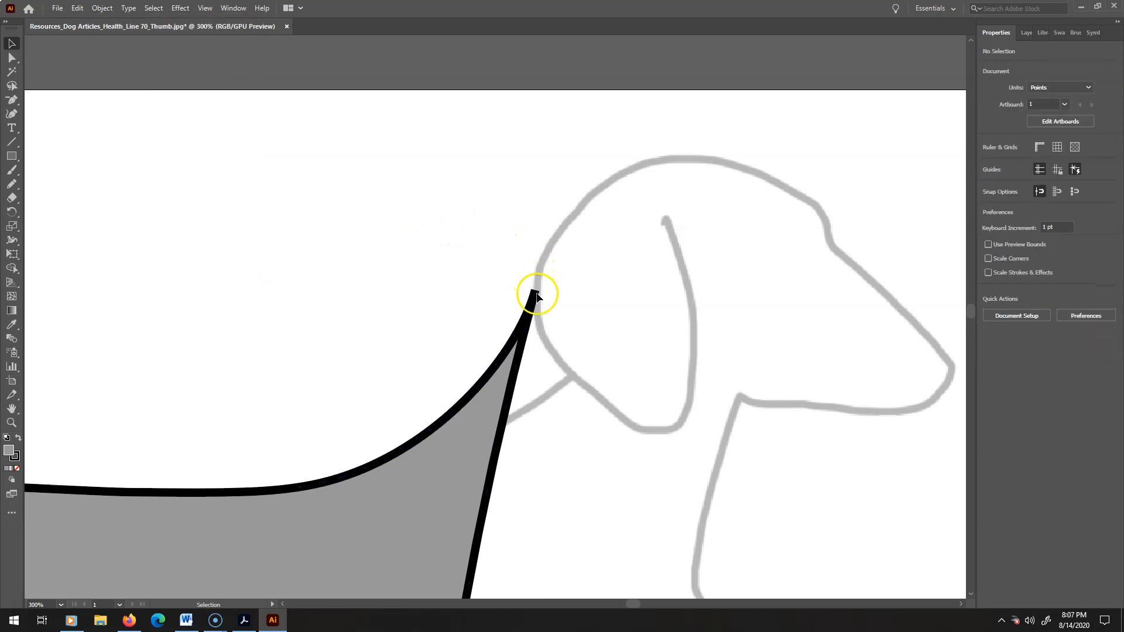
Toggle the joined anchor at the back of the head between corner and smooth with the Curvature tool, ending on smooth.
click(12, 113)
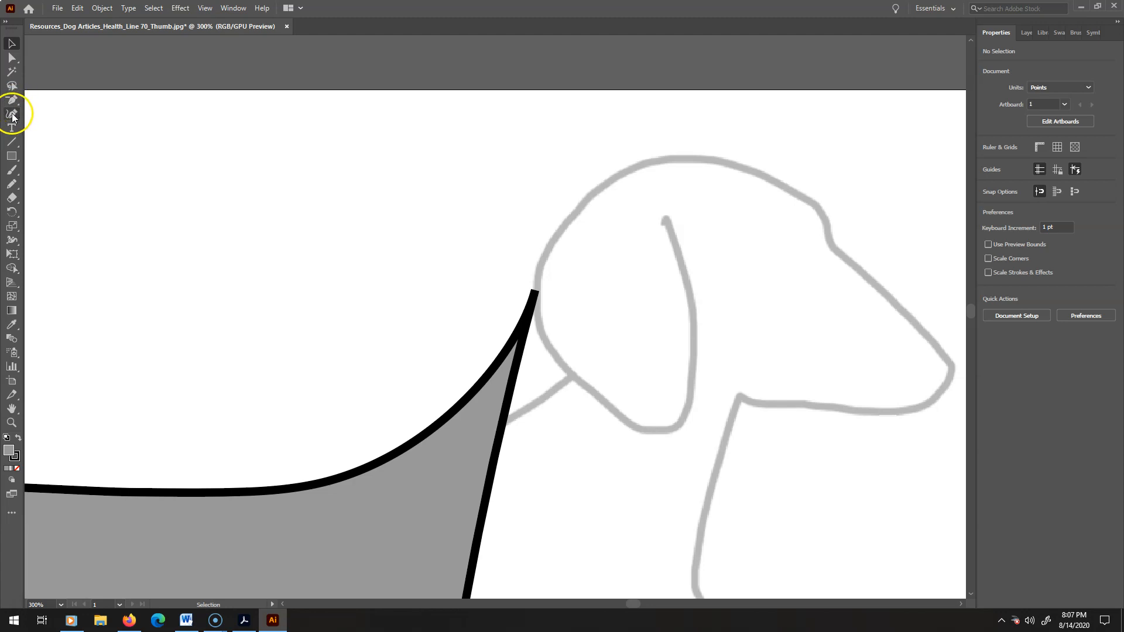
double_click(534, 291)
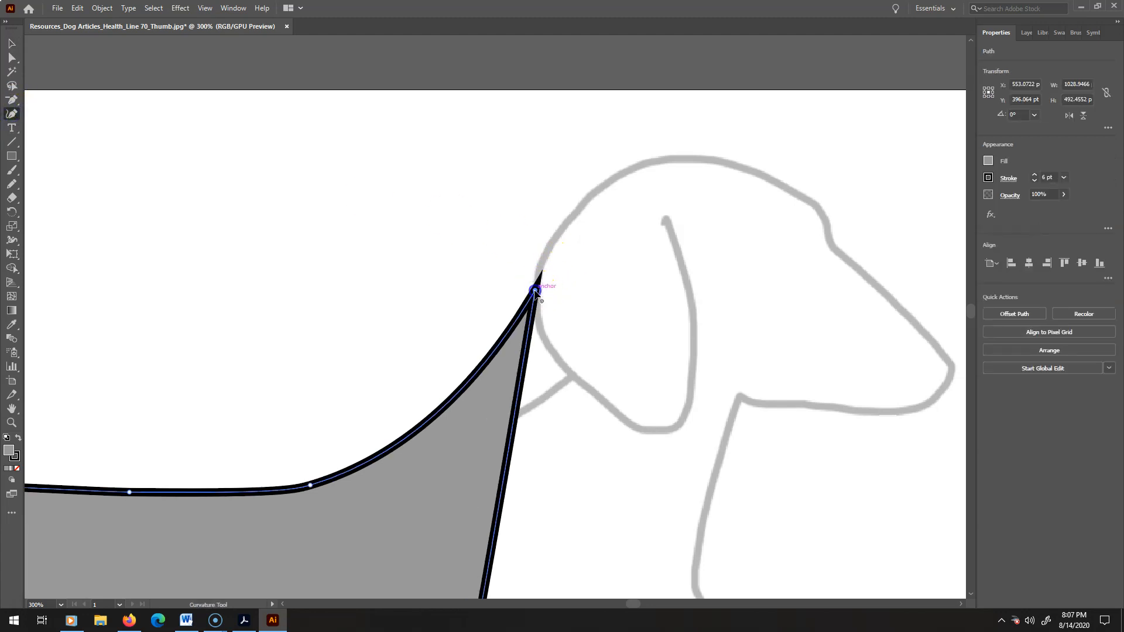
double_click(534, 291)
double_click(534, 291)
double_click(535, 291)
double_click(534, 291)
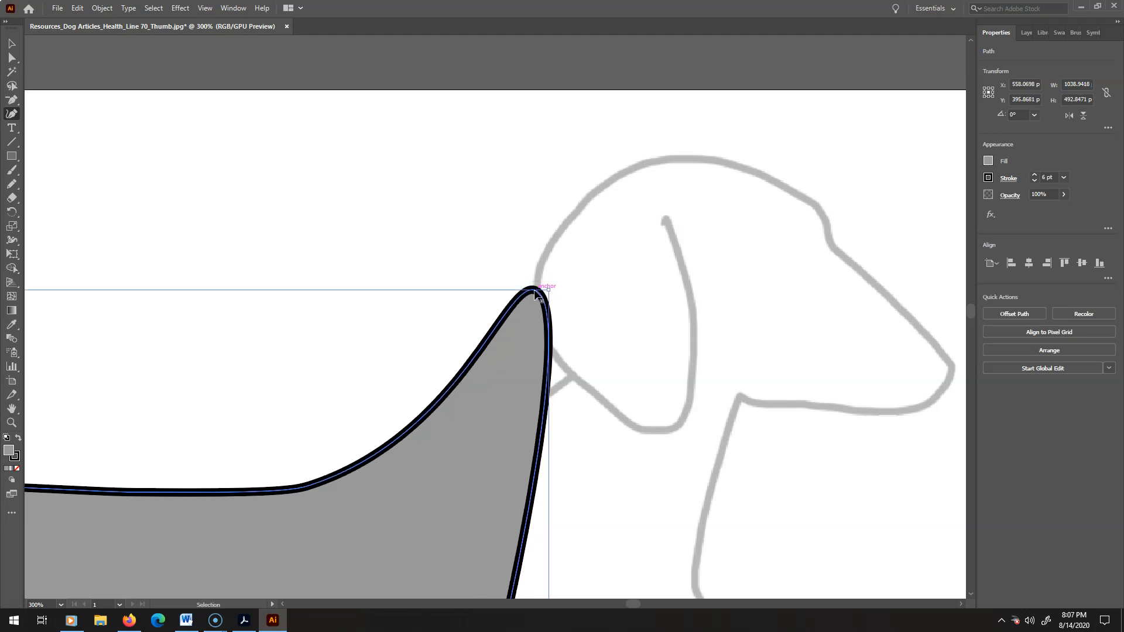
Undo the anchor smoothing, the join and the move of the chest end anchor.
key(ctrl+minus)
key(ctrl+minus)
key(ctrl+minus)
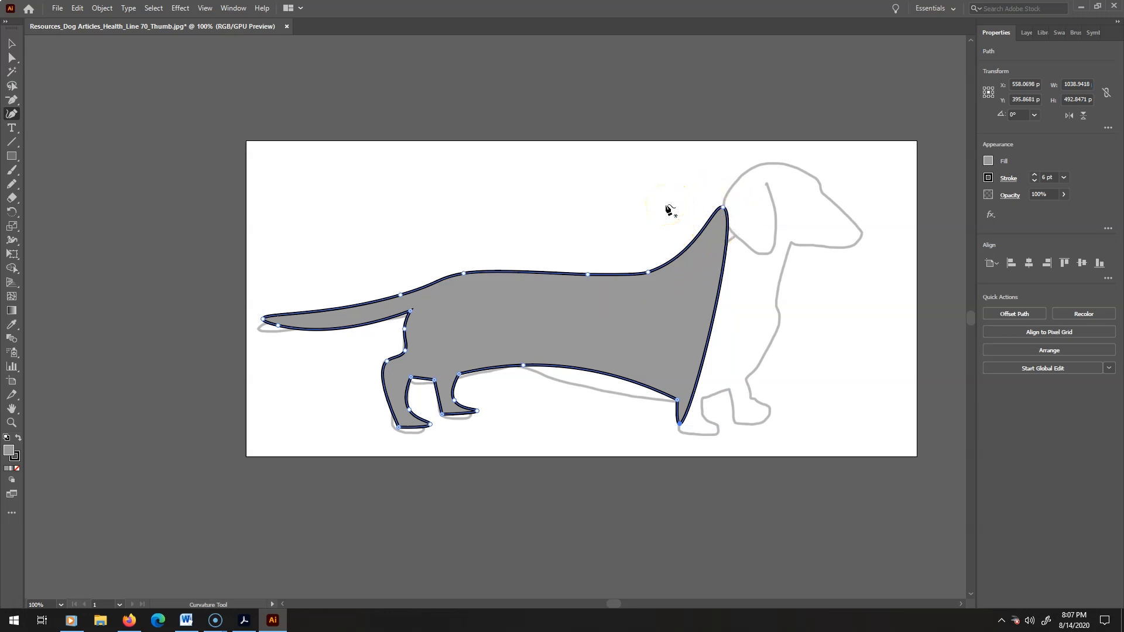
key(ctrl+z)
key(ctrl+z)
key(ctrl+z)
key(ctrl+z)
key(ctrl+z)
key(ctrl+z)
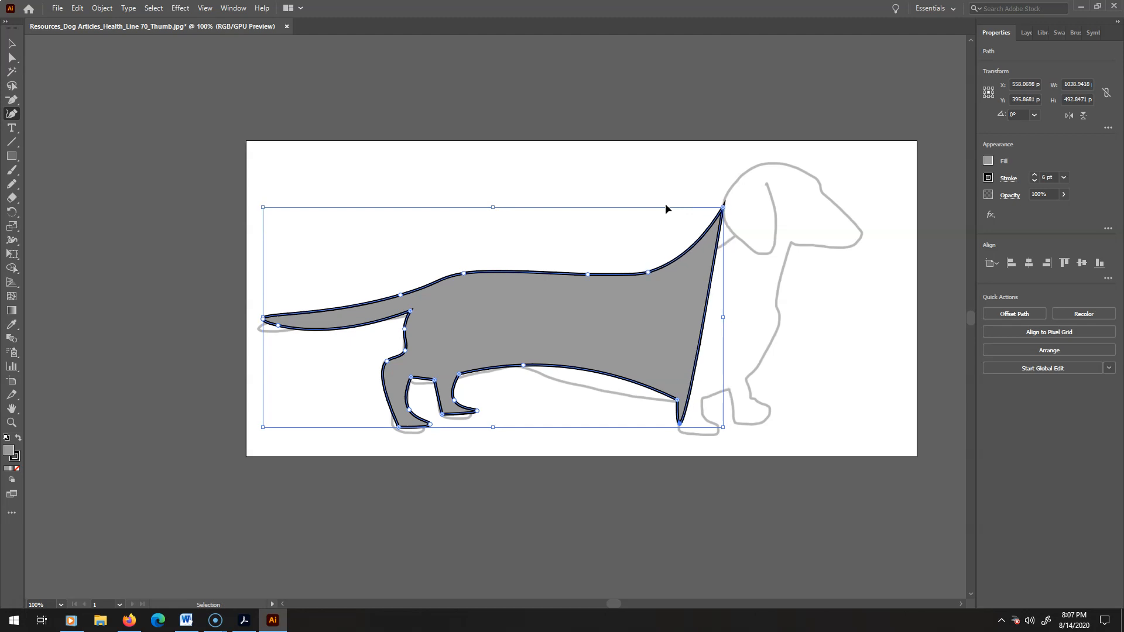
key(ctrl+z)
key(ctrl+z)
key(ctrl+z)
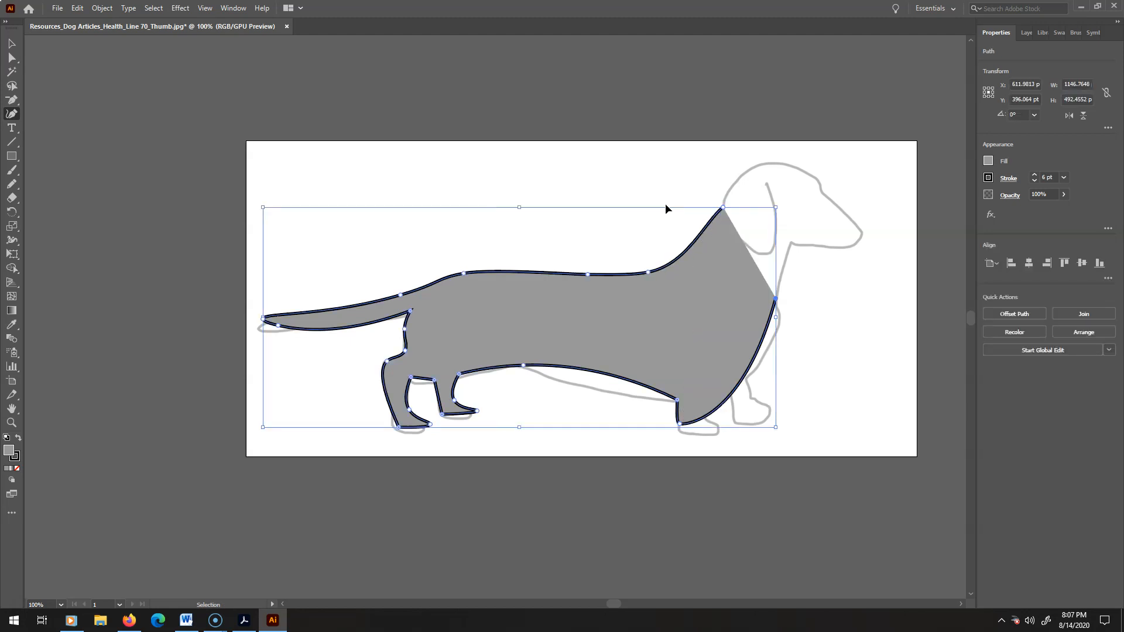
Join the separated path ends between the back of the head and the chest, and undo the join.
click(75, 10)
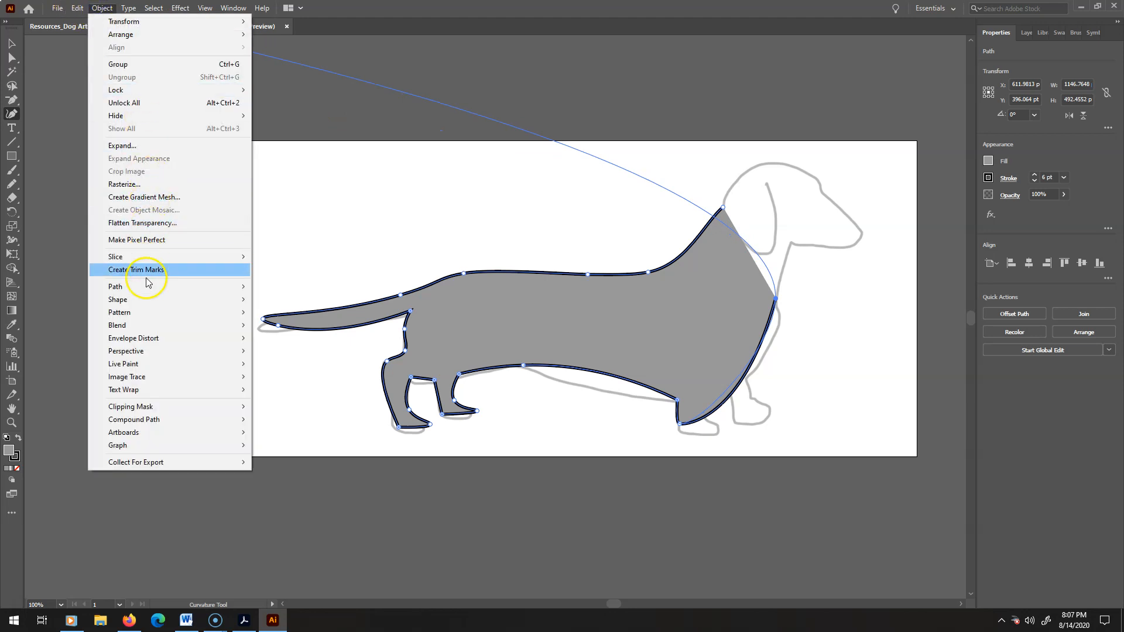
mouse_move(146, 286)
click(275, 287)
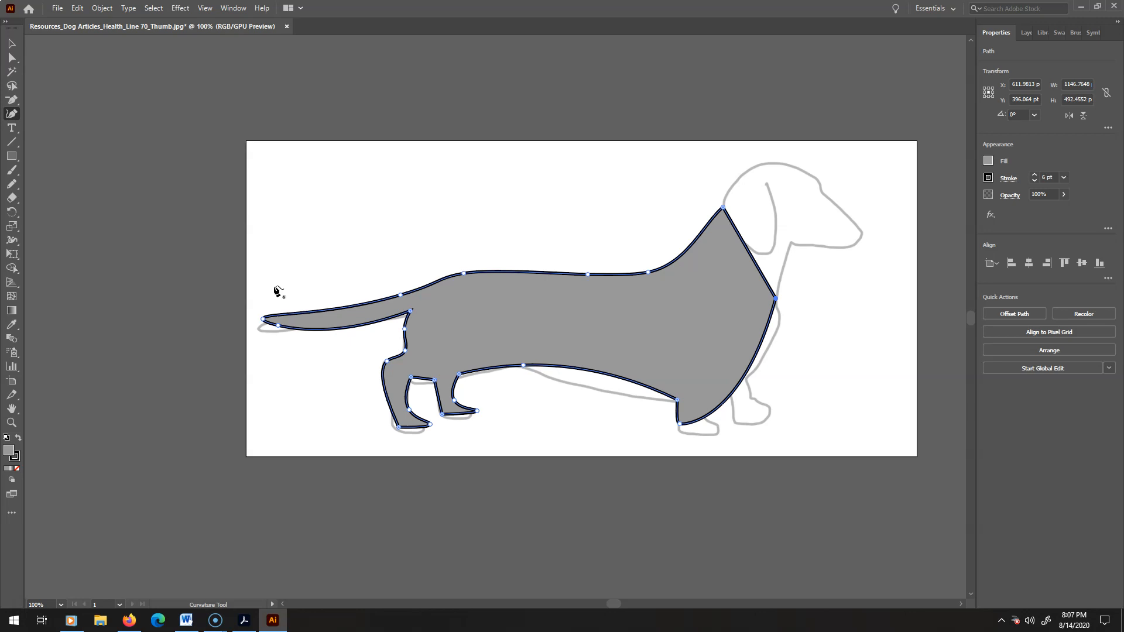
key(ctrl+z)
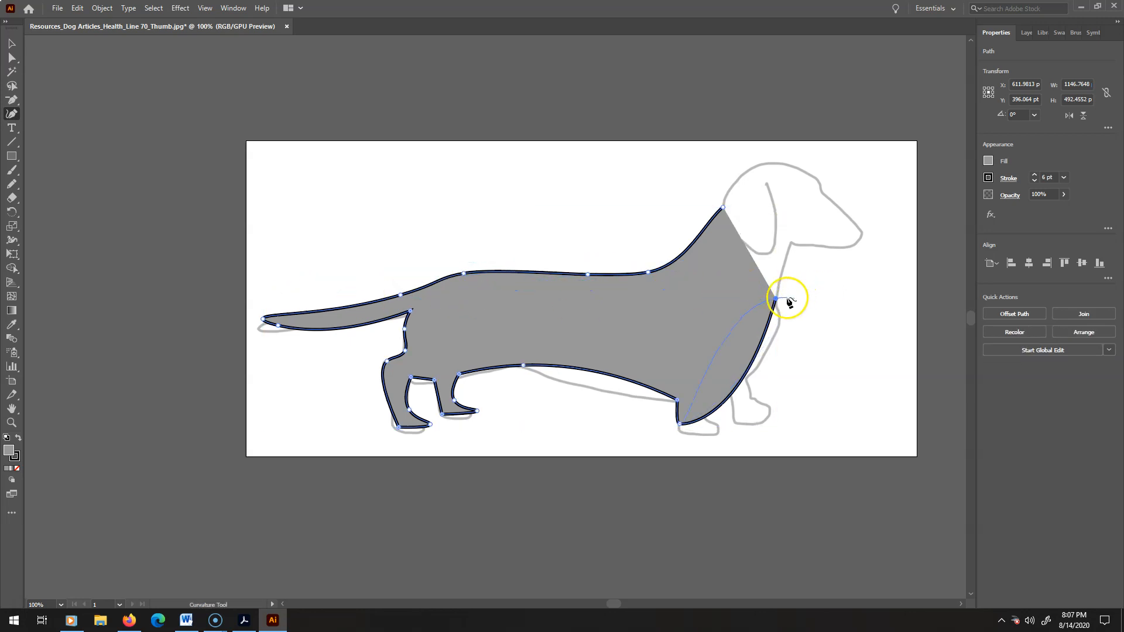
Move the chest end anchor onto the end anchor at the back of the head and try to join them with only that anchor selected.
click(11, 58)
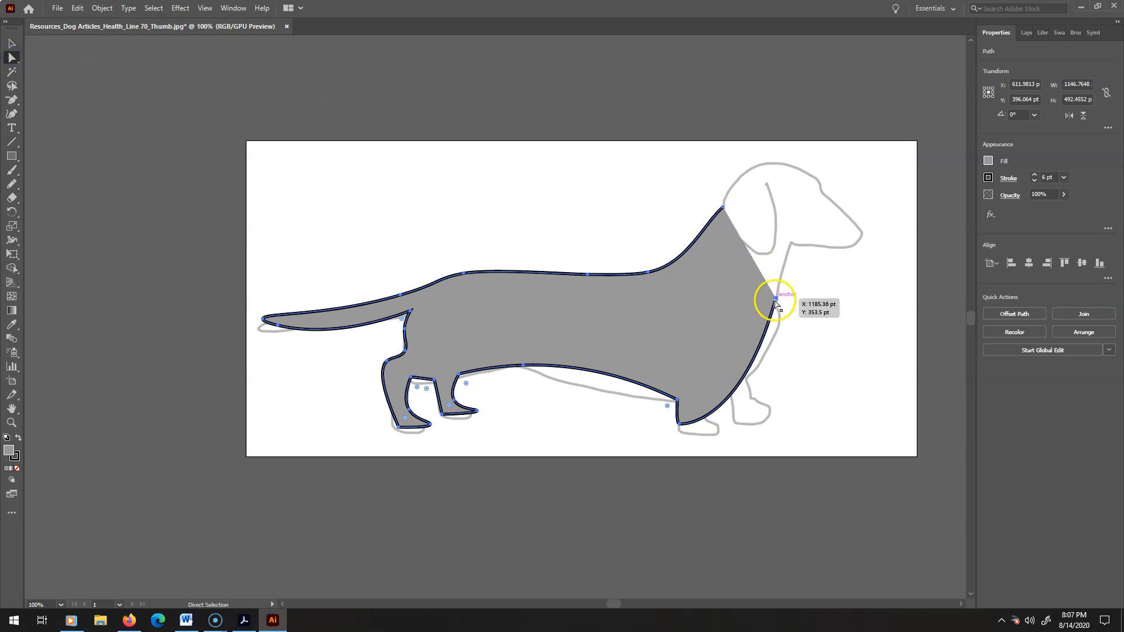
drag(773, 301, 724, 201)
click(104, 8)
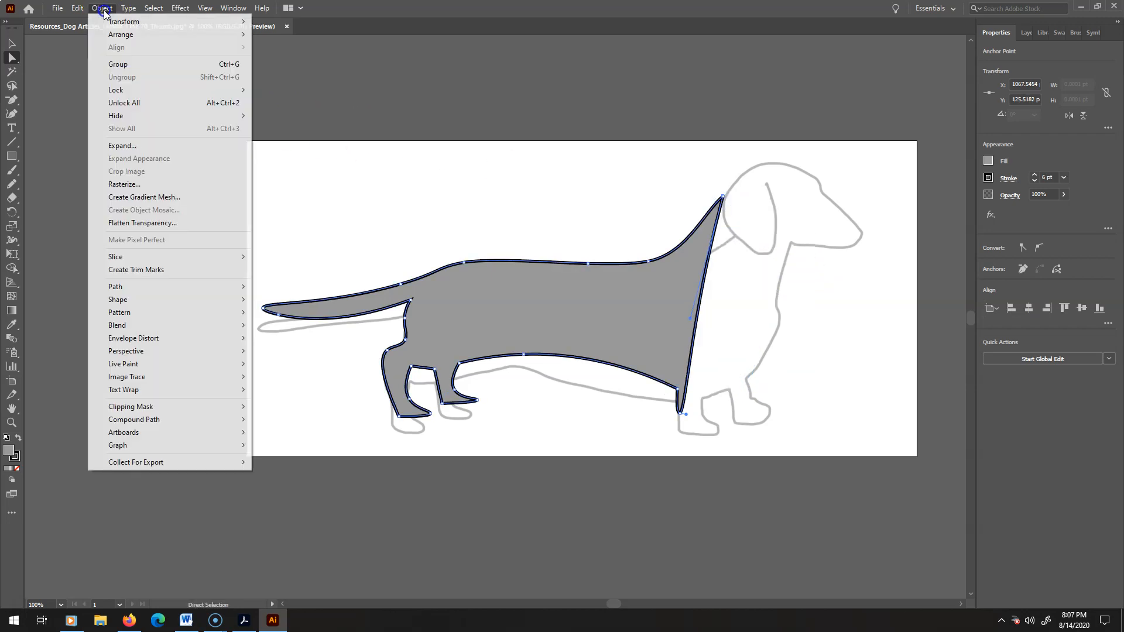
mouse_move(139, 304)
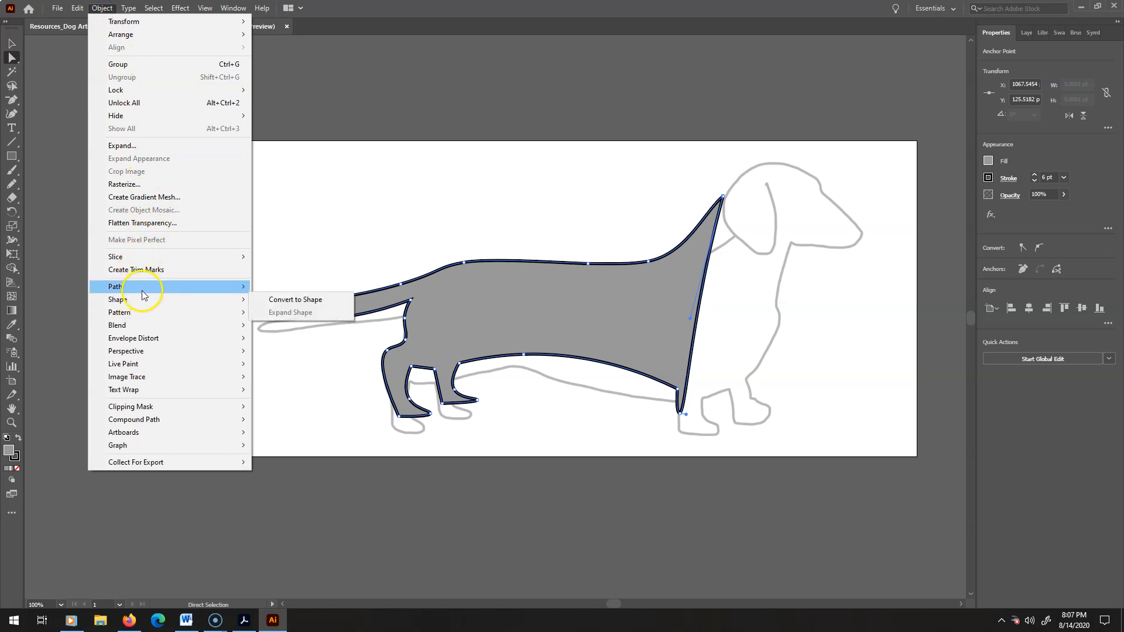
click(326, 286)
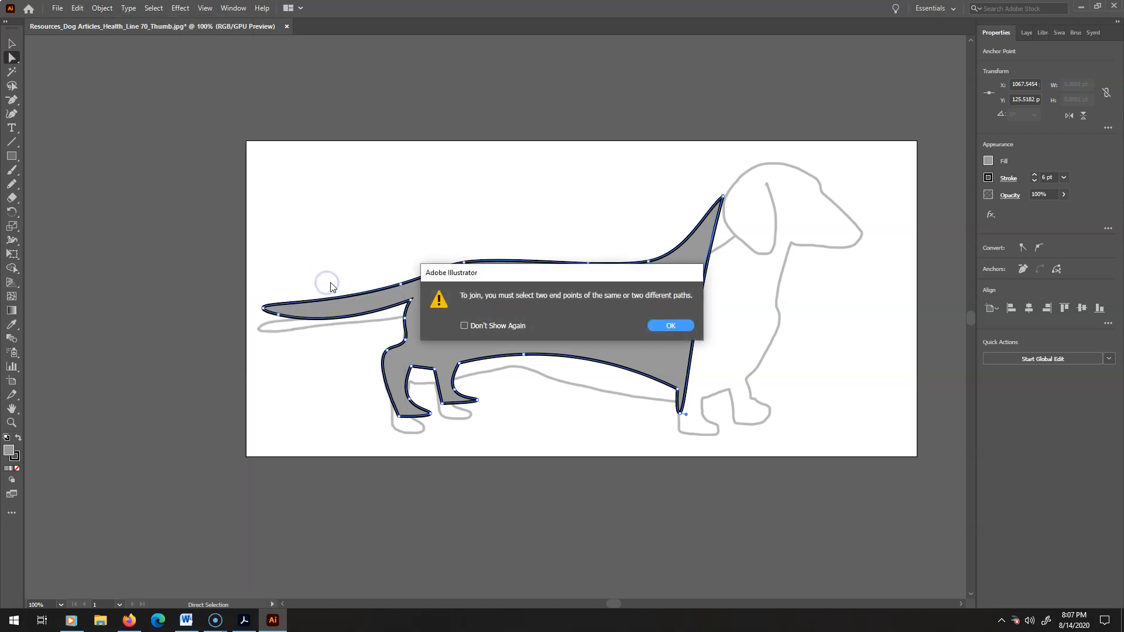
click(690, 326)
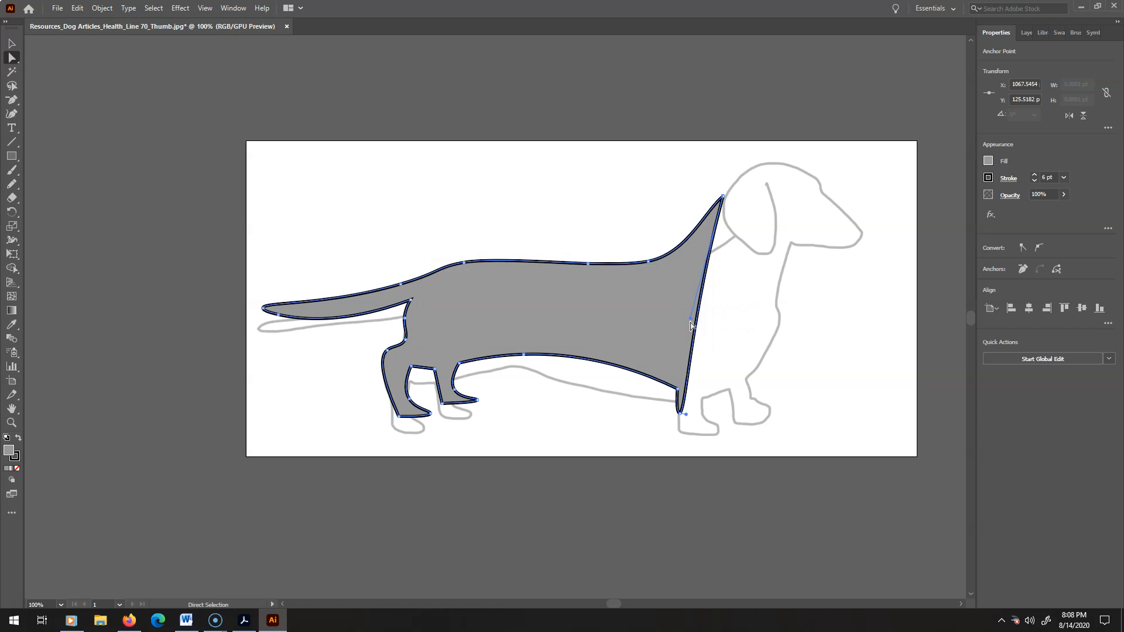
Select the whole path with the Curvature tool and join its overlapping ends at the back of the head.
click(12, 115)
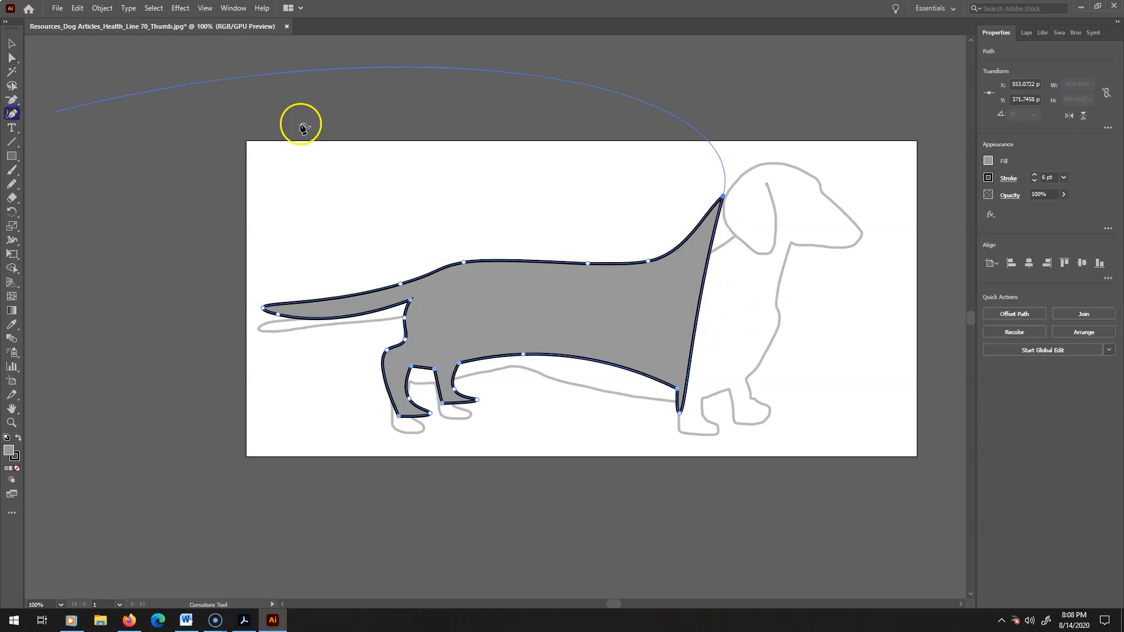
click(723, 197)
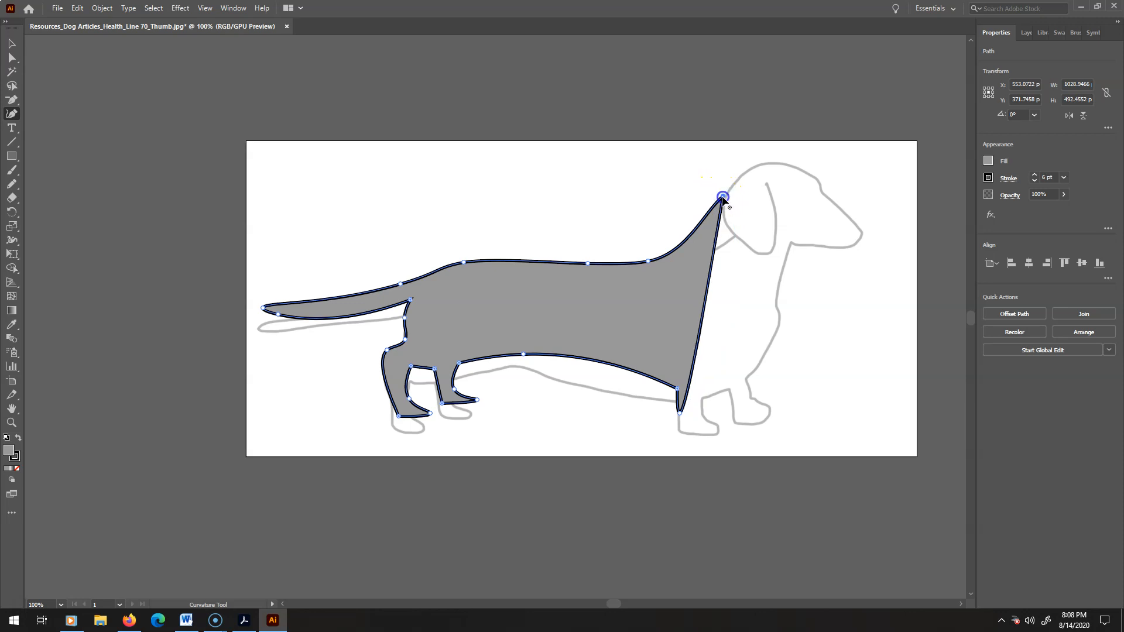
key(ctrl+plus)
key(ctrl+plus)
key(ctrl+plus)
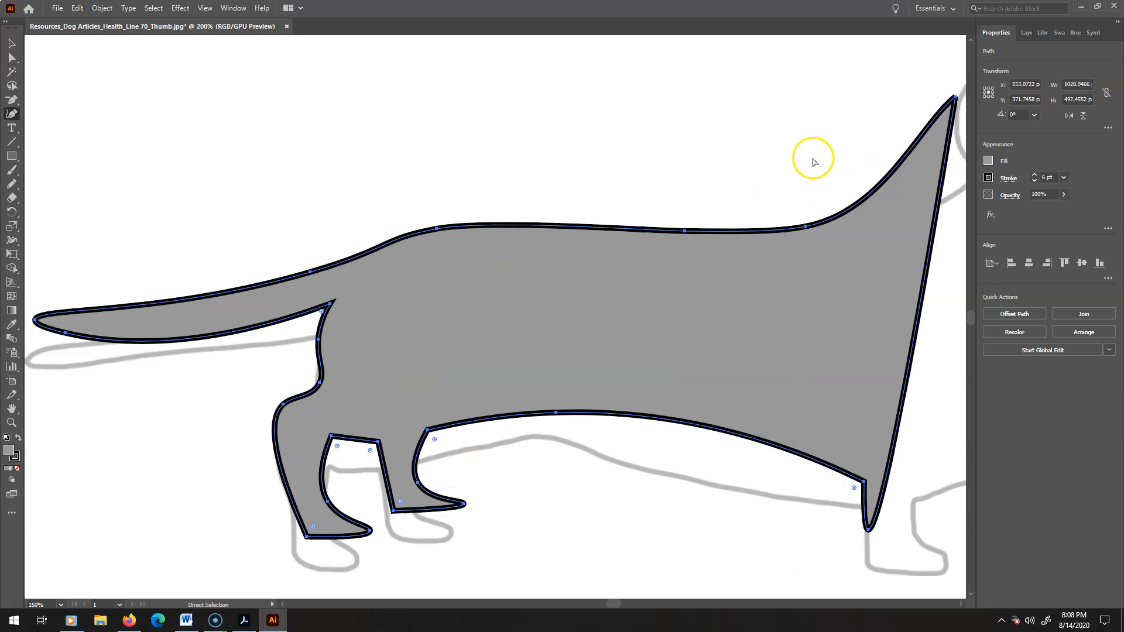
drag(811, 158, 151, 329)
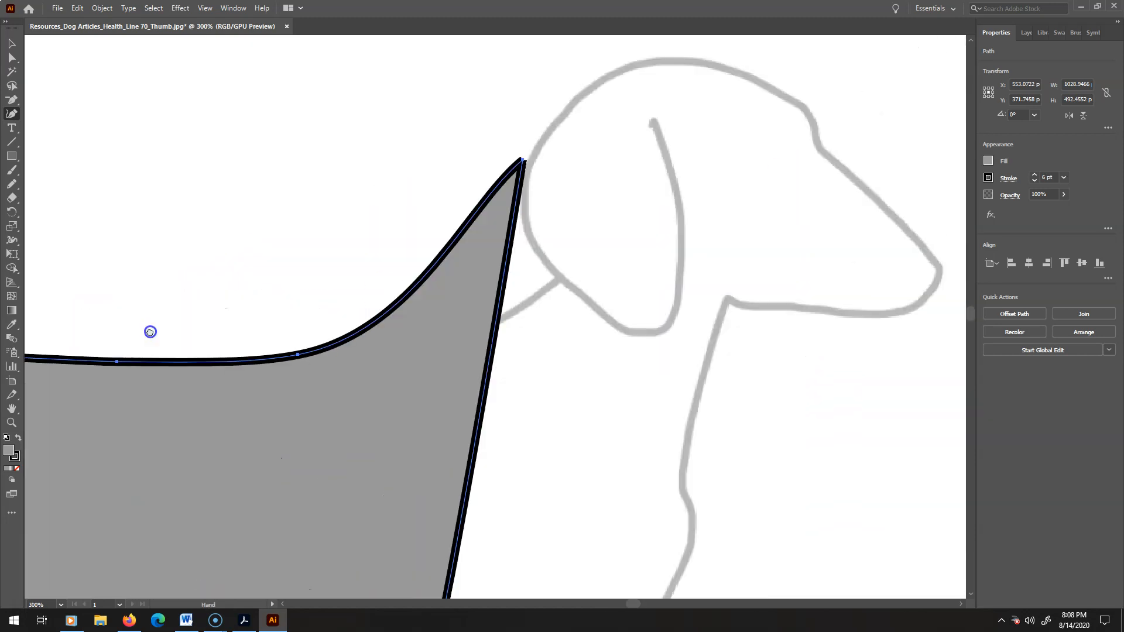
click(100, 8)
click(136, 286)
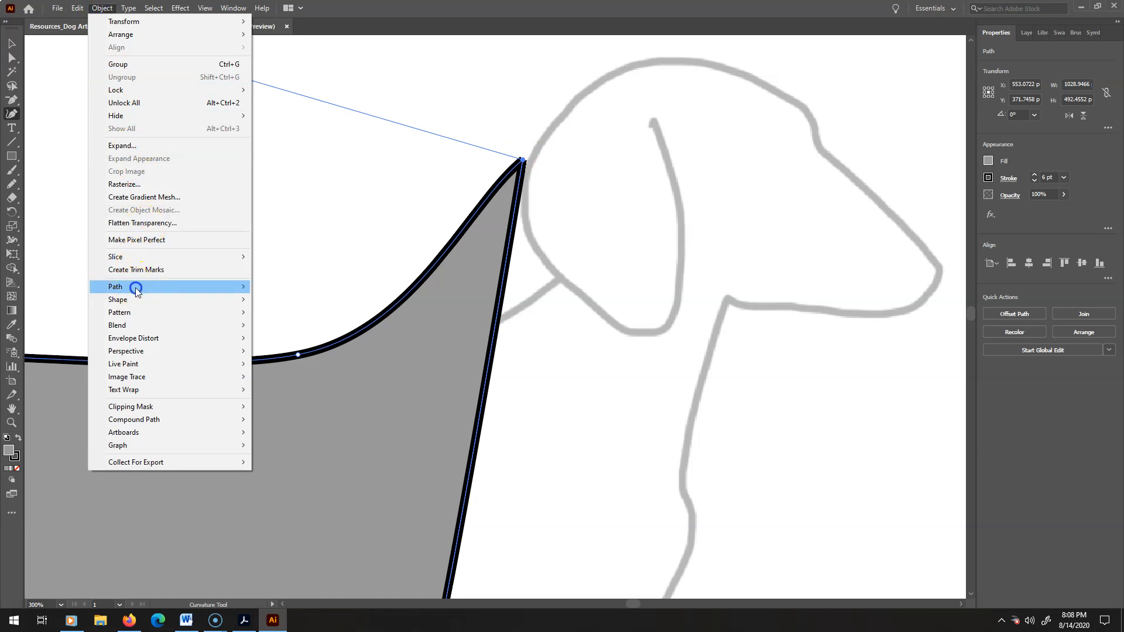
click(291, 287)
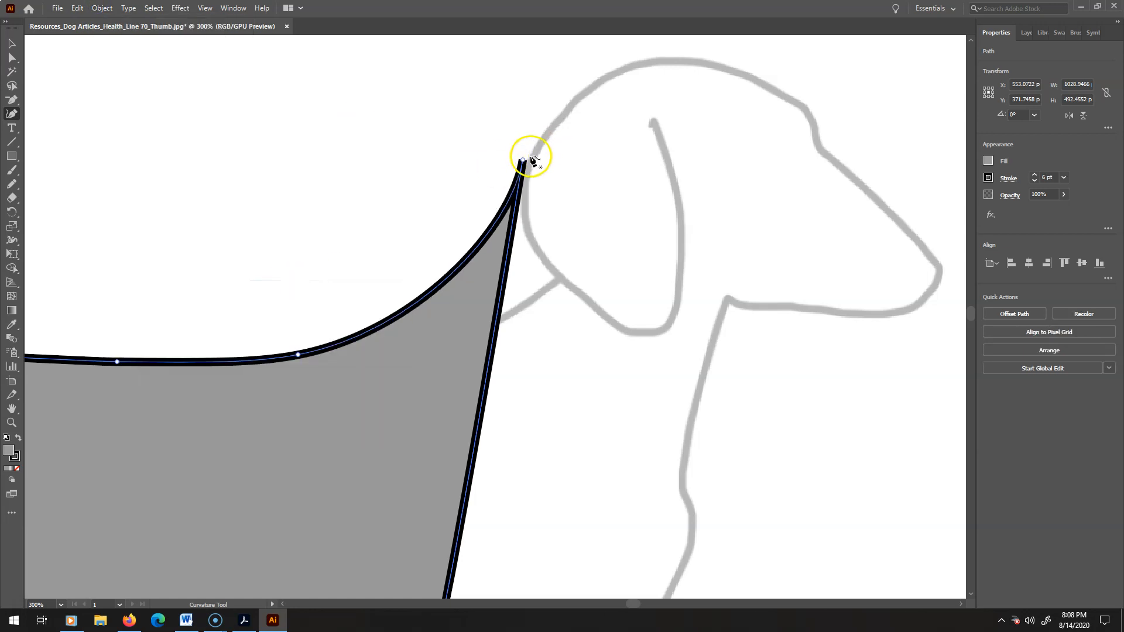
Convert the joined anchor at the back of the head to a smooth point with the Curvature tool.
double_click(523, 160)
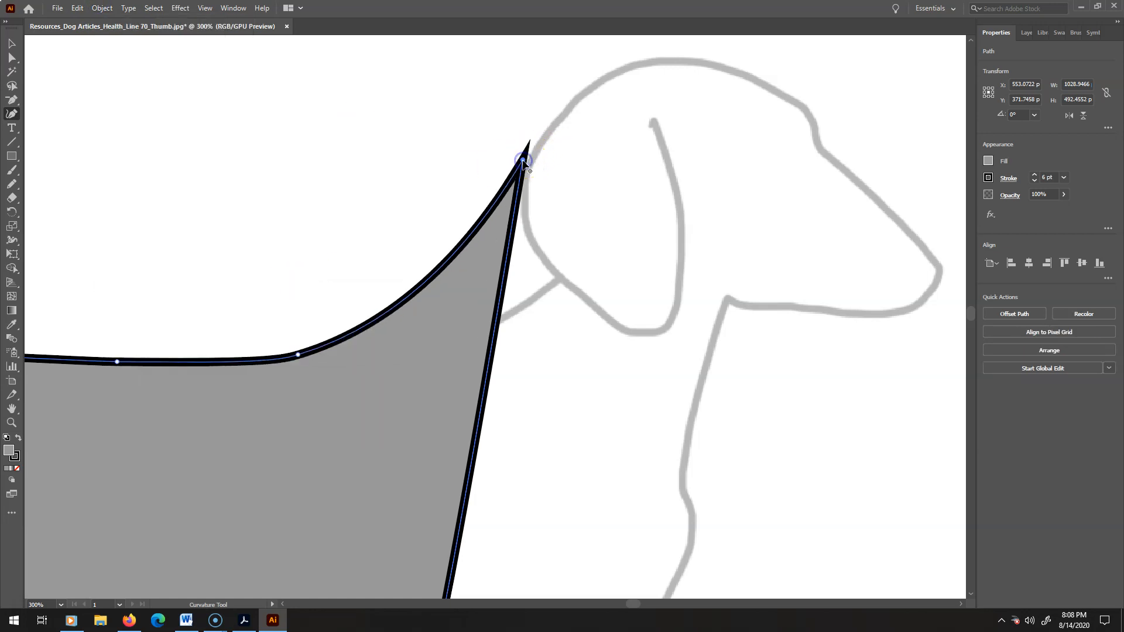
double_click(523, 160)
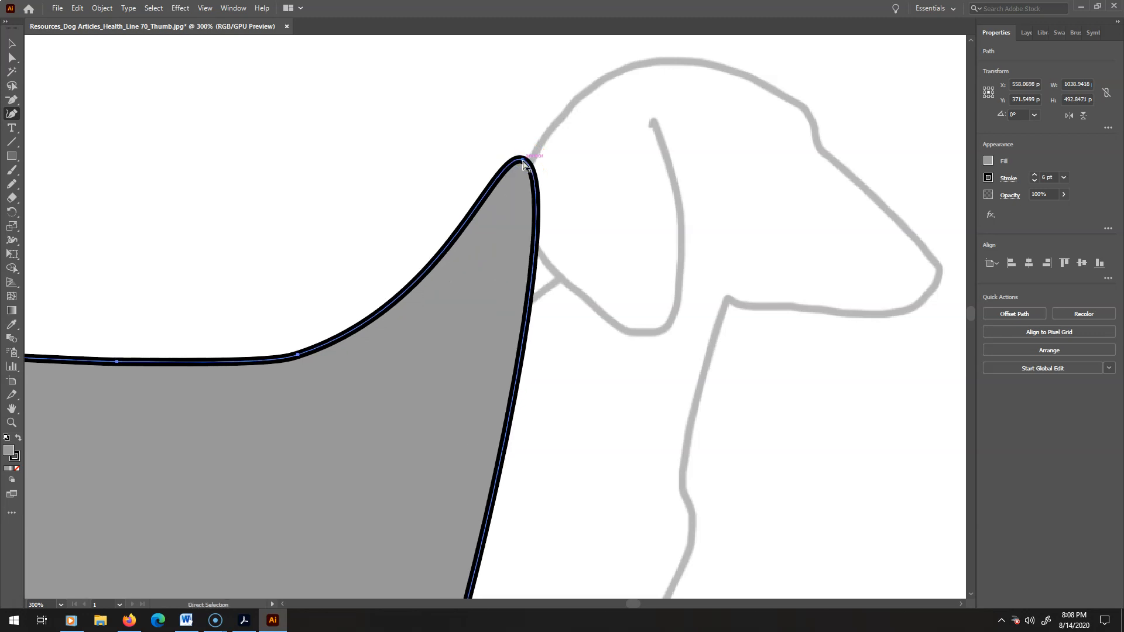
key(ctrl+1)
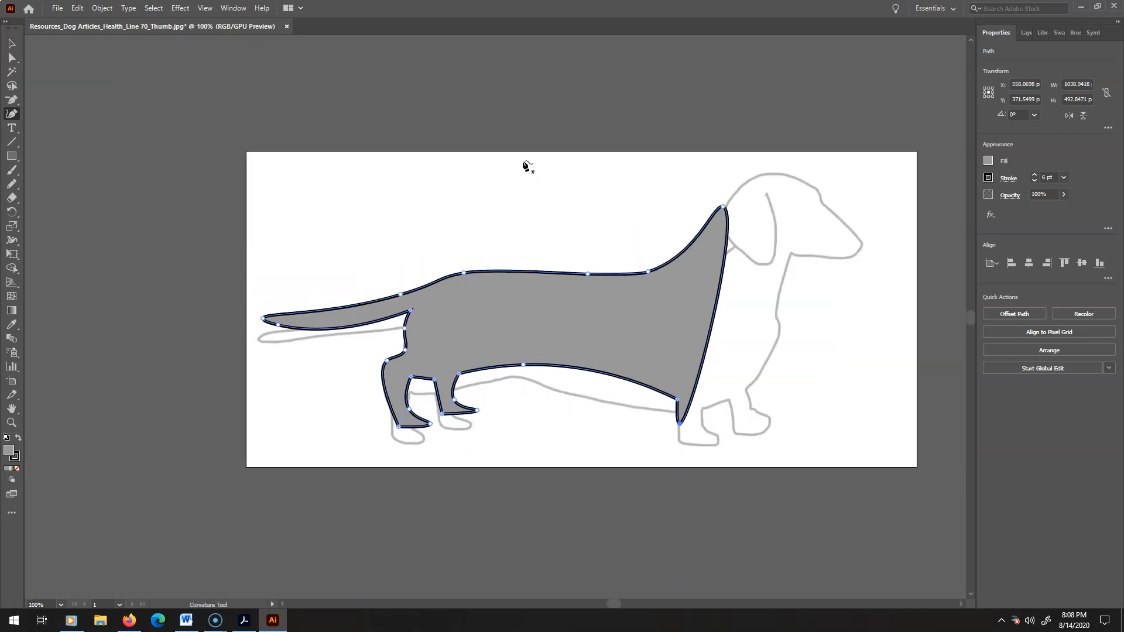
Set the dog shape's fill to None and display the document's layers.
click(989, 161)
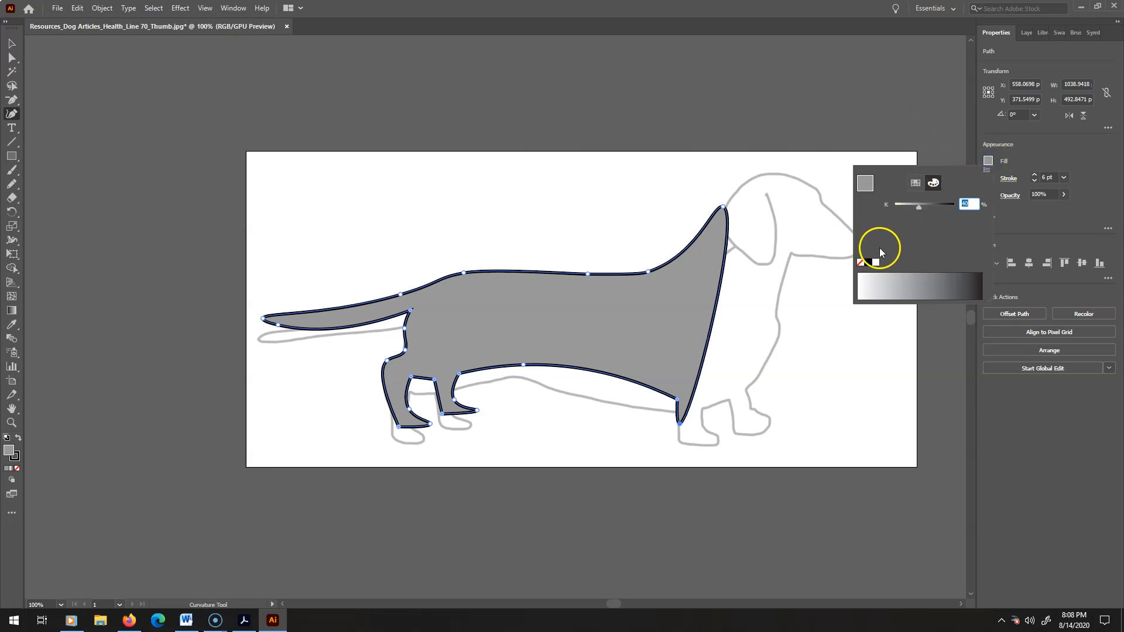
click(860, 263)
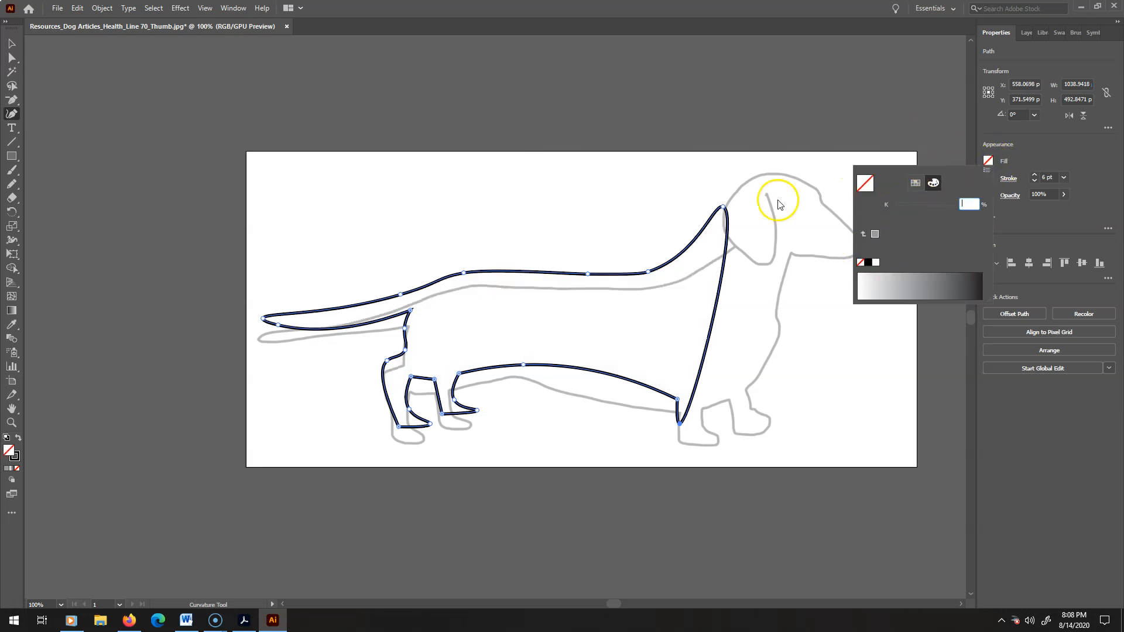
click(1028, 33)
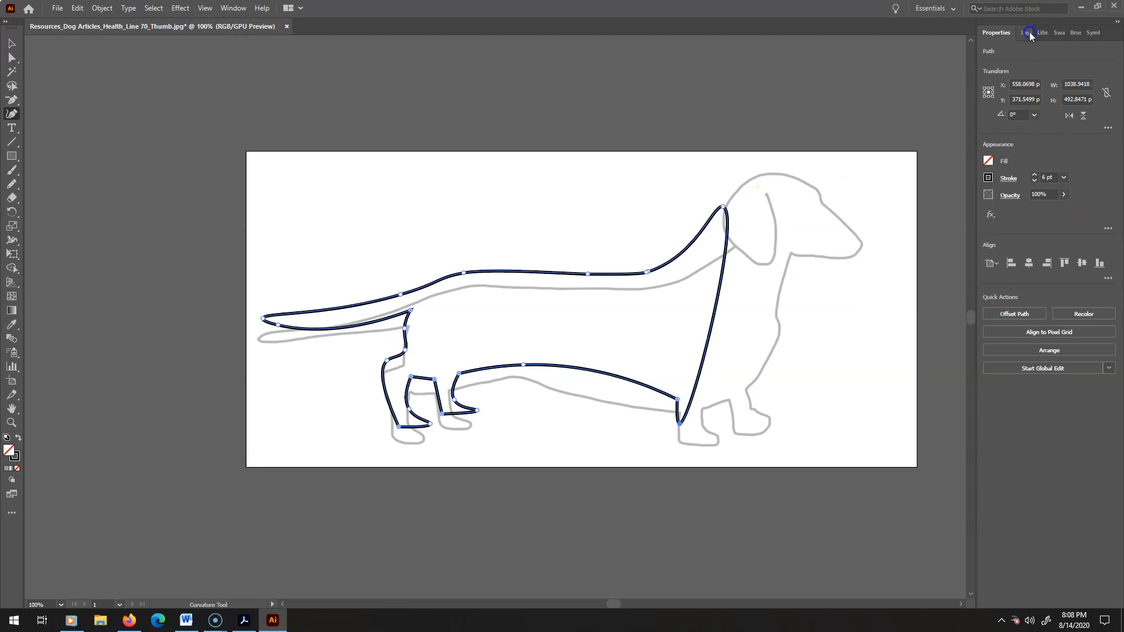
click(1024, 32)
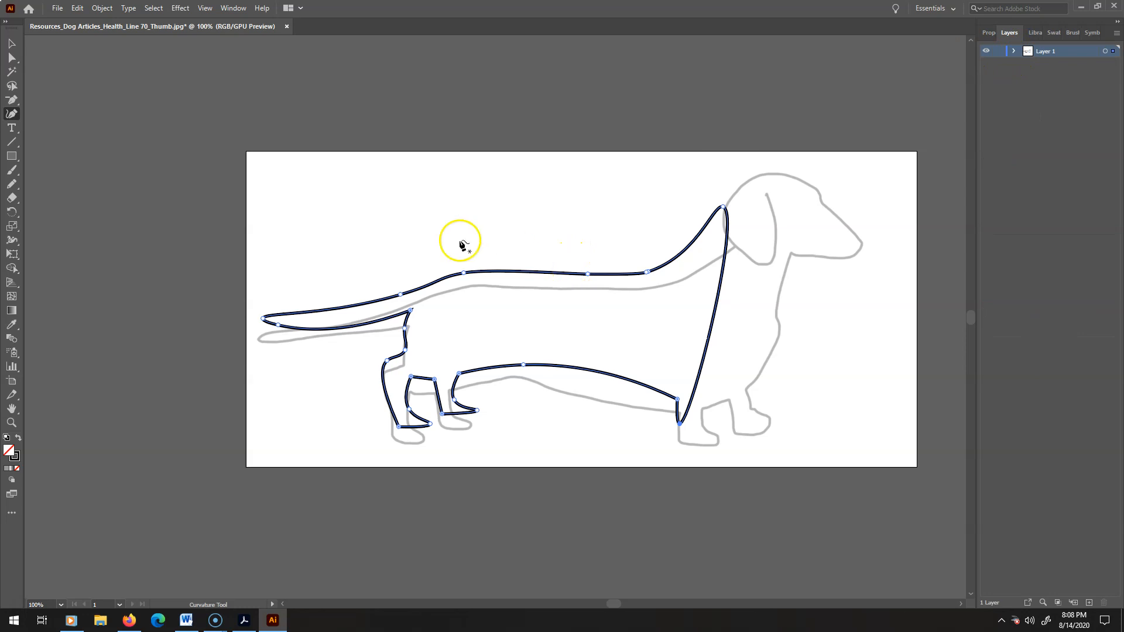
Move the black dog outline up and left, away from the grey template drawing, and deselect it.
click(11, 42)
drag(577, 272, 533, 237)
click(797, 231)
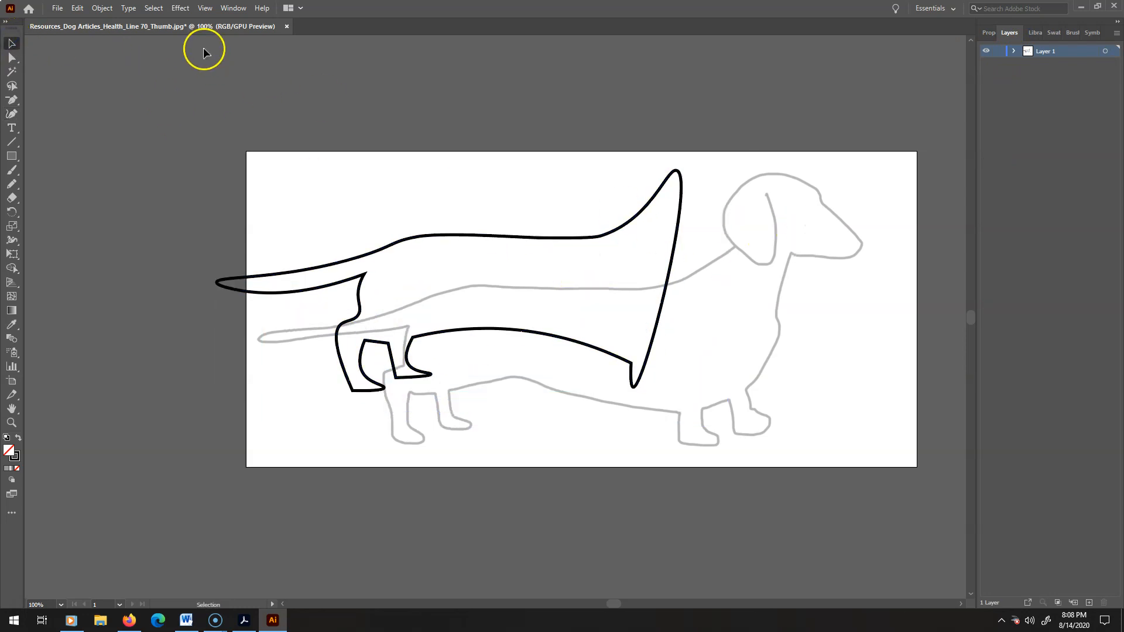
Unlock all objects and delete the grey dachshund template image.
click(103, 9)
click(127, 101)
click(810, 257)
key(Delete)
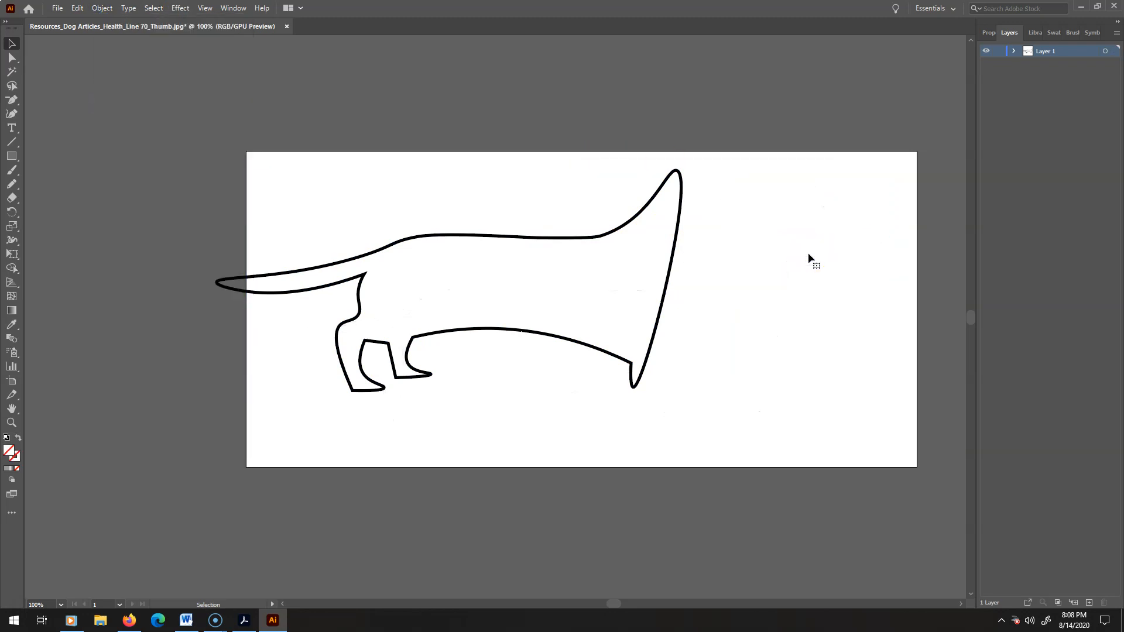
Move the dog outline right and slightly down so that it lies fully within the artboard.
scroll(582, 239, up, 1)
drag(753, 269, 753, 270)
drag(545, 251, 666, 274)
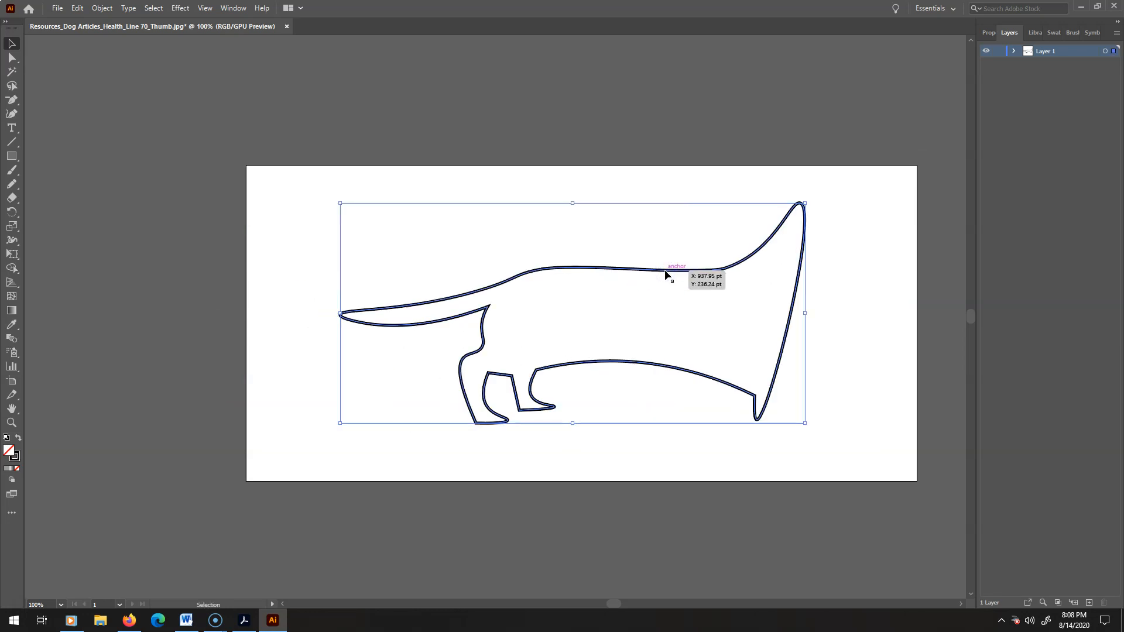